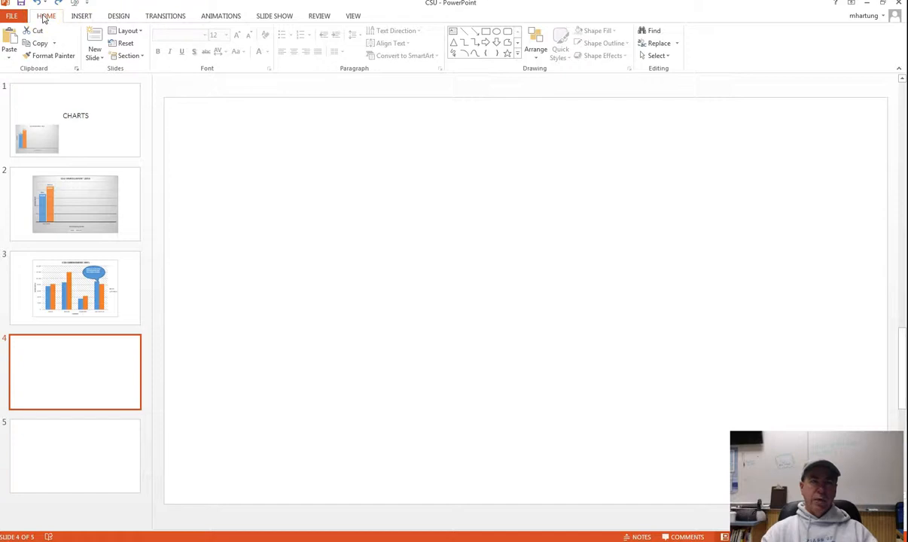
Open the chart gallery for the blank slide 4 and look through the Line, Pie, Bar and Area chart types.
{"action": "left_click", "coordinate": [83, 19]}
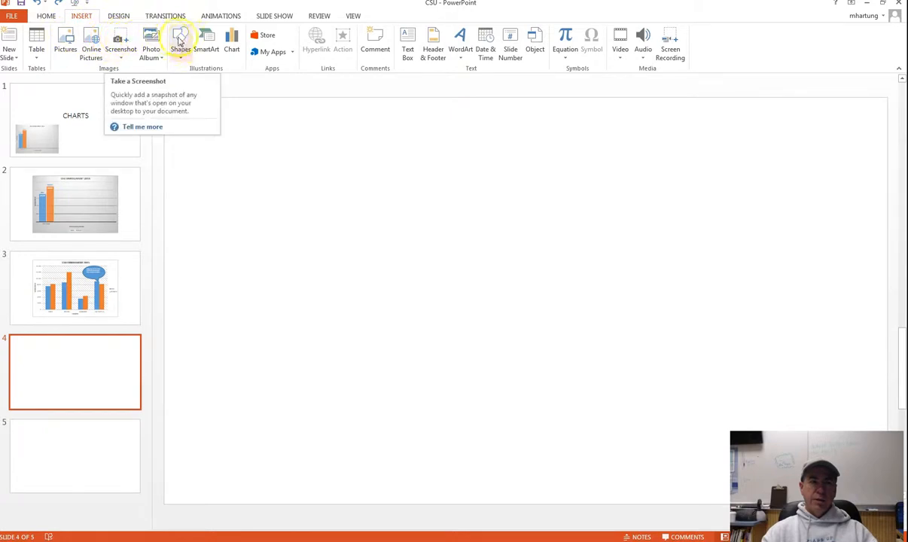
{"action": "left_click", "coordinate": [234, 46]}
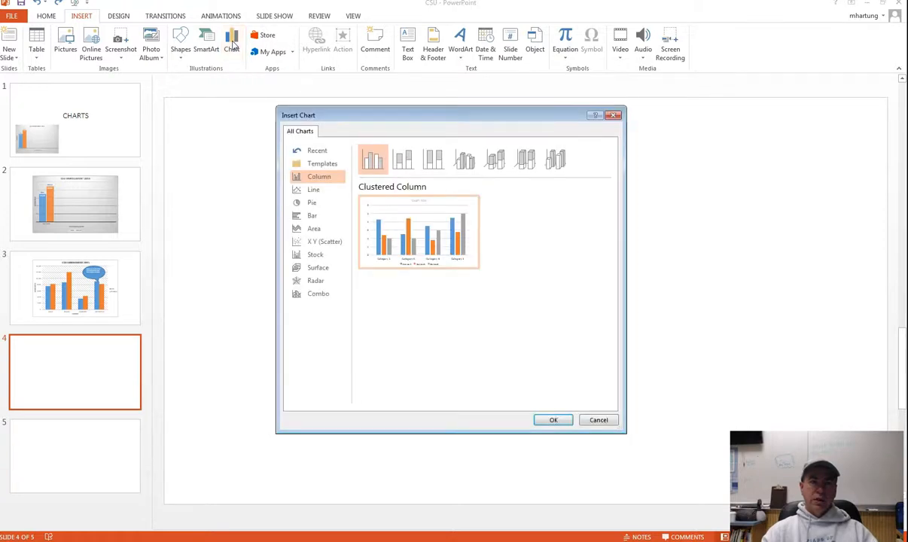
{"action": "left_click_drag", "start_coordinate": [392, 118], "coordinate": [405, 100]}
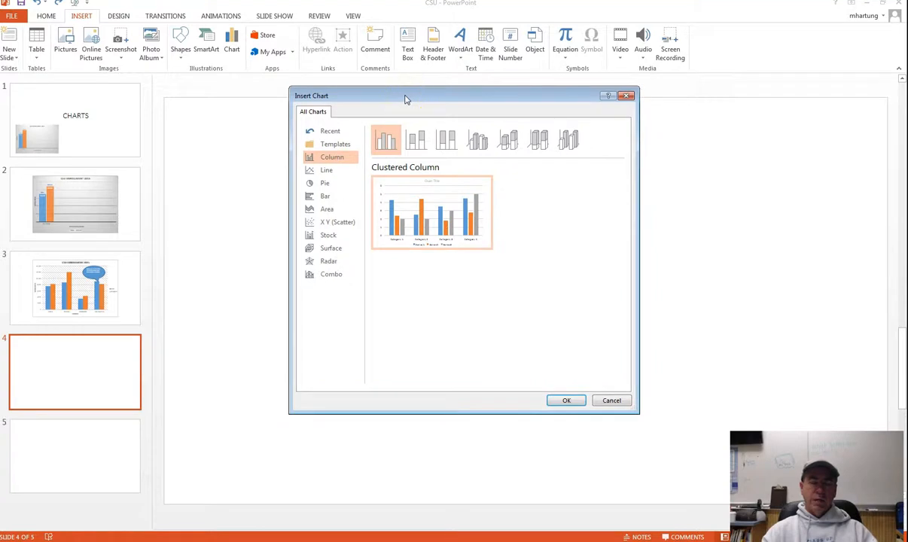
{"action": "left_click", "coordinate": [327, 170]}
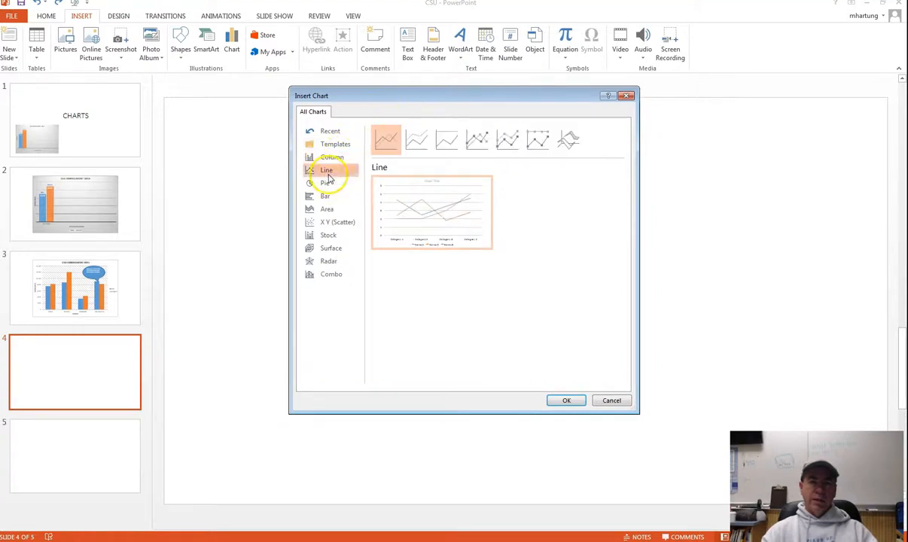
{"action": "left_click", "coordinate": [326, 183]}
{"action": "left_click", "coordinate": [326, 196]}
{"action": "left_click", "coordinate": [326, 209]}
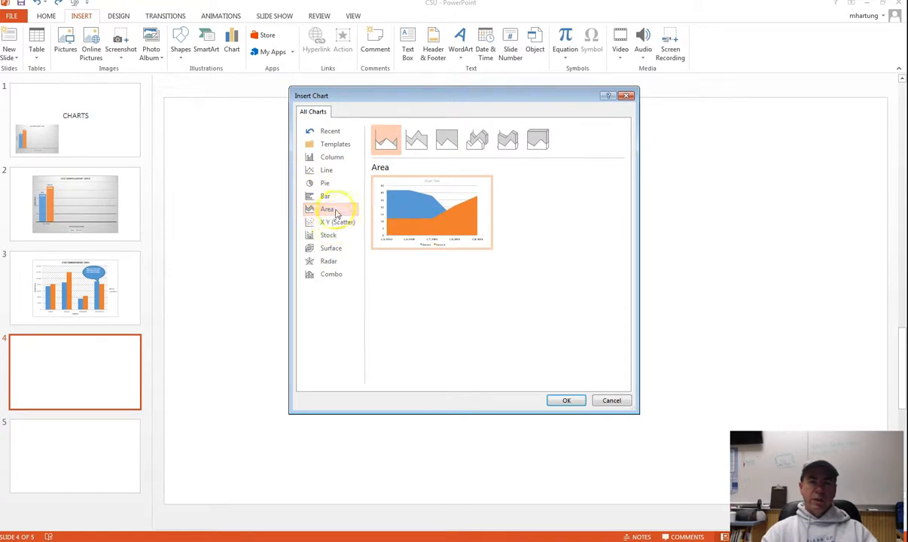
Insert a Clustered Column chart on slide 4.
{"action": "left_click", "coordinate": [332, 157]}
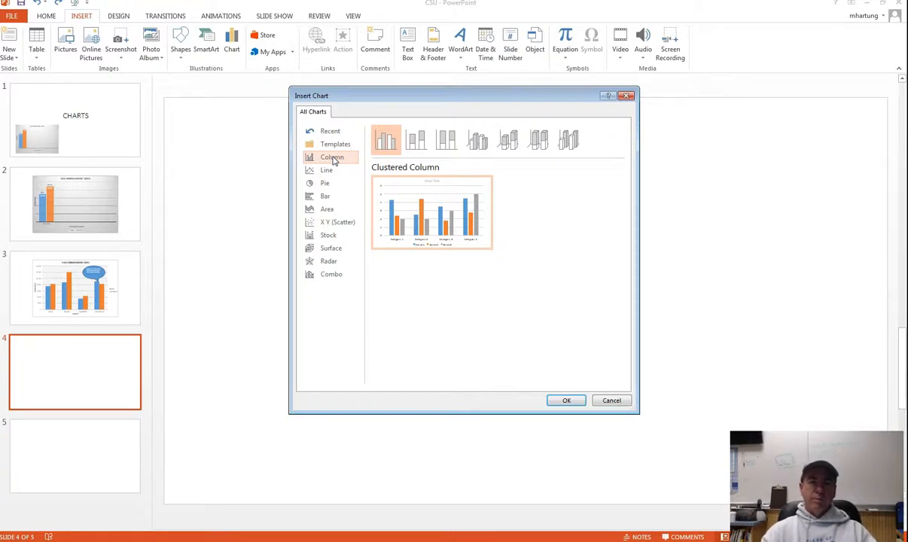
{"action": "left_click", "coordinate": [335, 159]}
{"action": "left_click", "coordinate": [391, 141]}
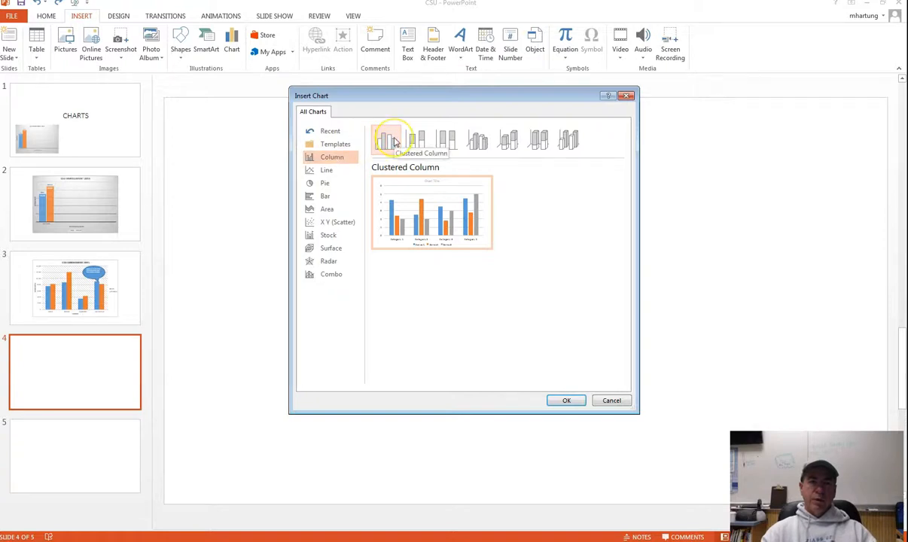
{"action": "left_click", "coordinate": [386, 142]}
{"action": "left_click", "coordinate": [423, 140]}
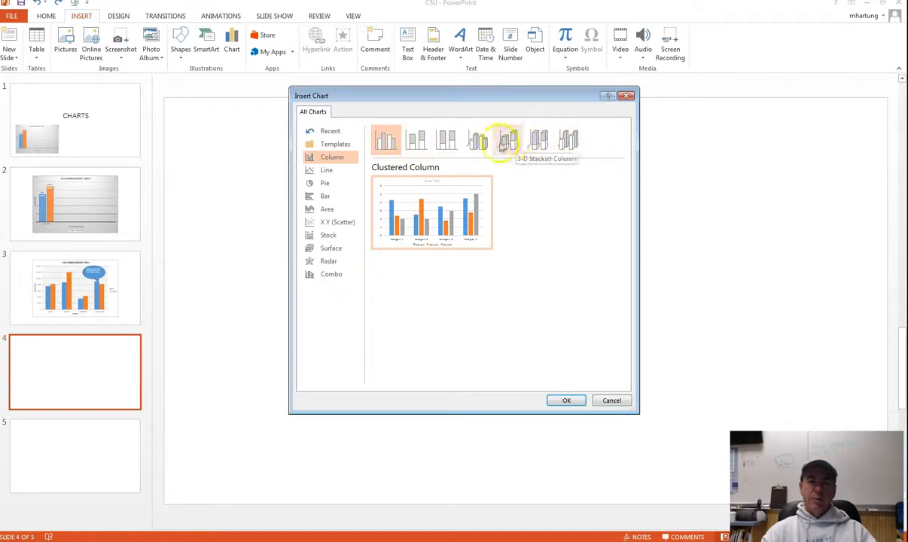
{"action": "left_click", "coordinate": [384, 143]}
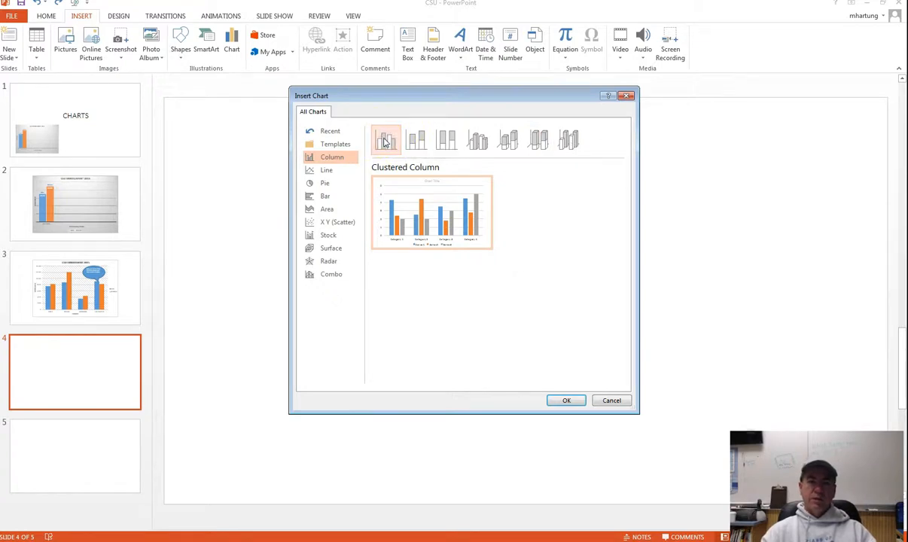
{"action": "left_click", "coordinate": [566, 401]}
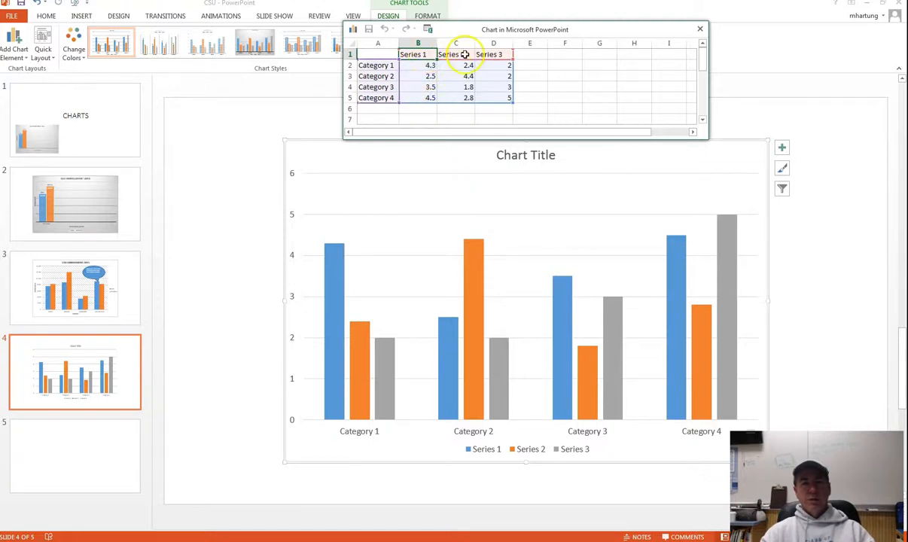
Compare with the enrollment chart on slide 2, and delete the Series 3 table column from the data of slide 4's chart.
{"action": "left_click_drag", "start_coordinate": [408, 69], "coordinate": [509, 106]}
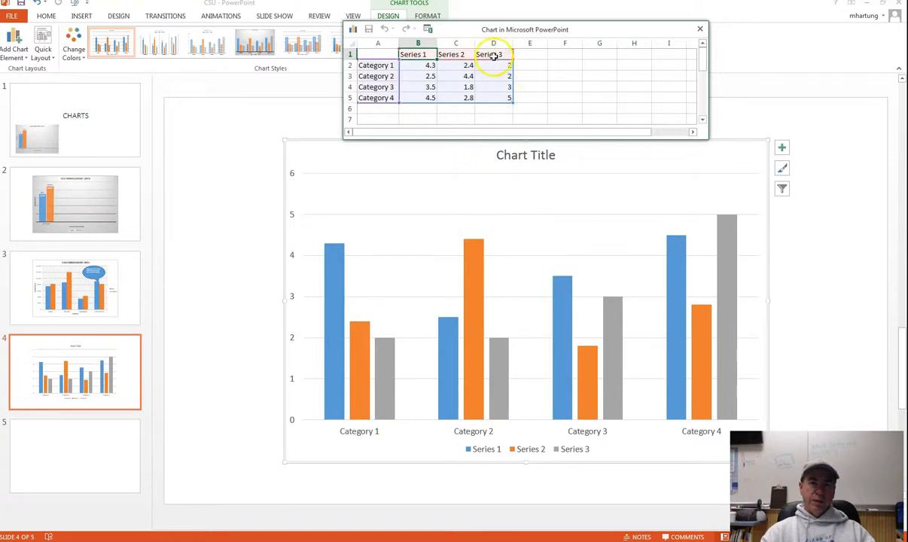
{"action": "left_click", "coordinate": [81, 198]}
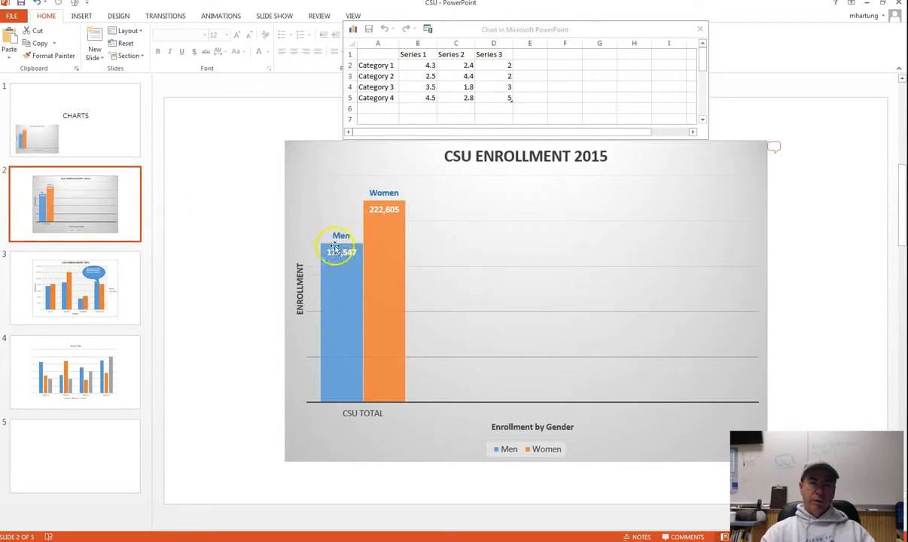
{"action": "mouse_move", "coordinate": [382, 225]}
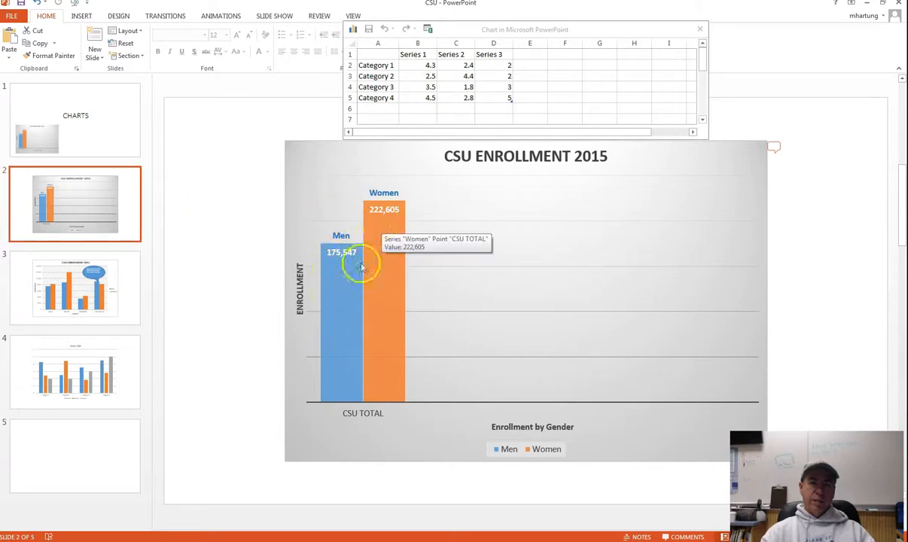
{"action": "left_click", "coordinate": [83, 337]}
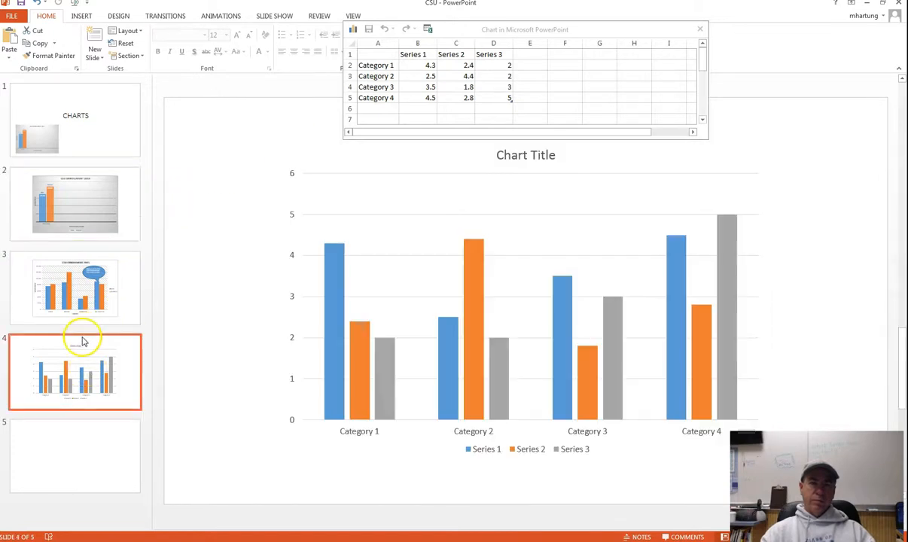
{"action": "left_click", "coordinate": [495, 66]}
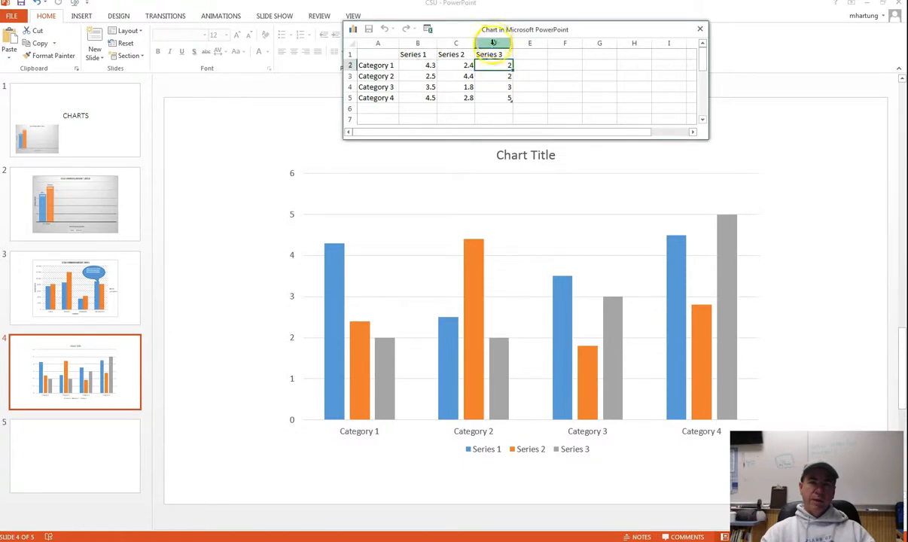
{"action": "left_click", "coordinate": [498, 76]}
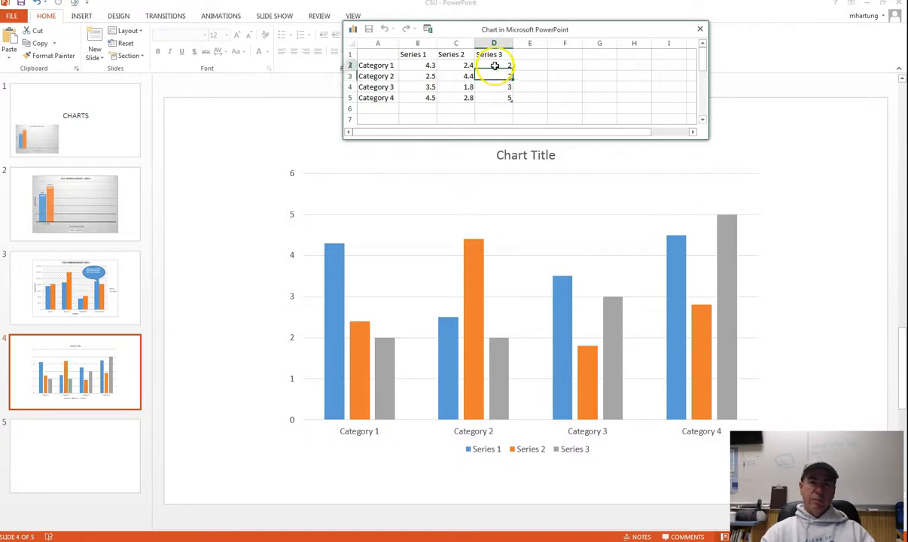
{"action": "right_click", "coordinate": [496, 68]}
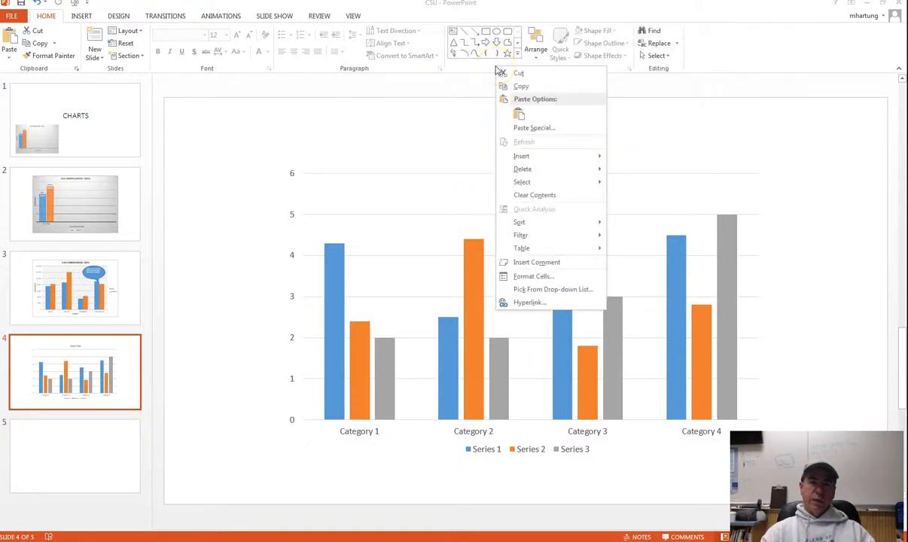
{"action": "mouse_move", "coordinate": [525, 173]}
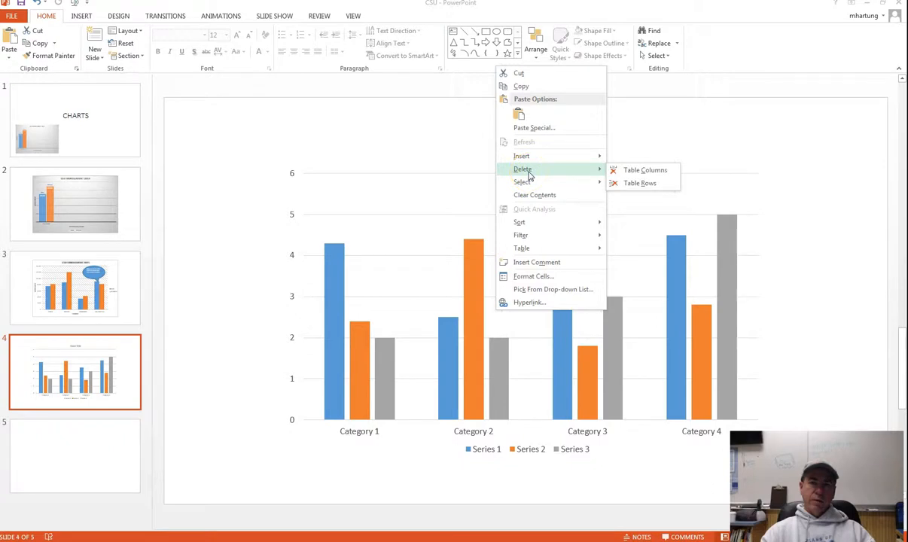
{"action": "left_click", "coordinate": [642, 172]}
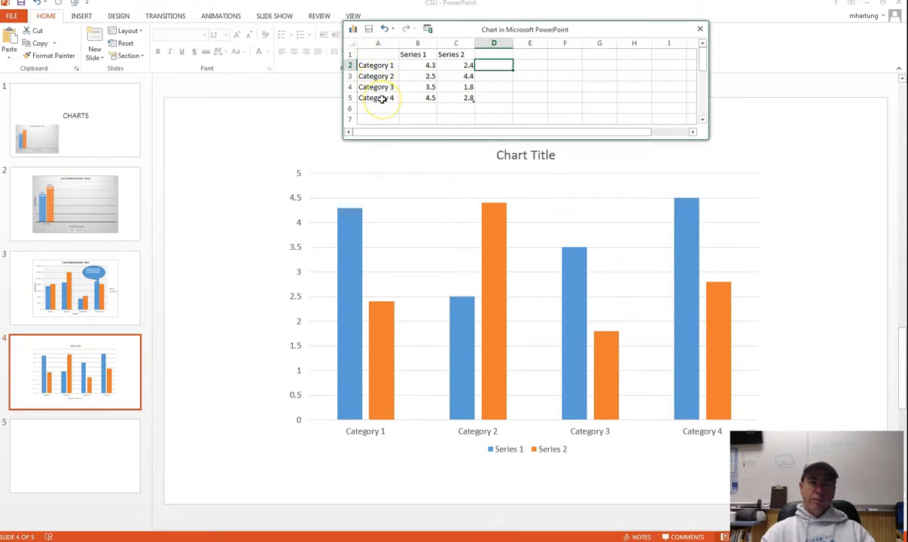
Check slide 2's chart again, and clear the values and labels of Category 2, Category 3 and Category 4 in slide 4's chart data.
{"action": "left_click", "coordinate": [72, 213]}
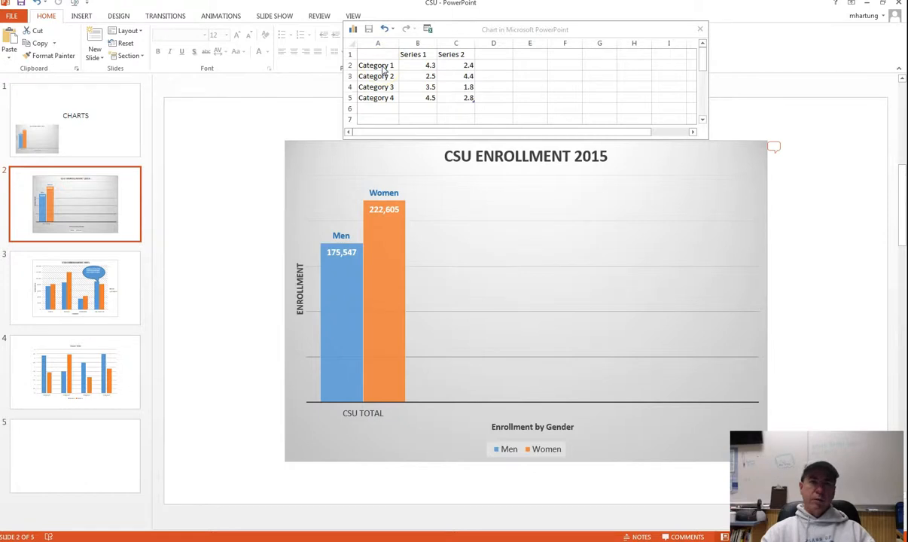
{"action": "left_click", "coordinate": [112, 367]}
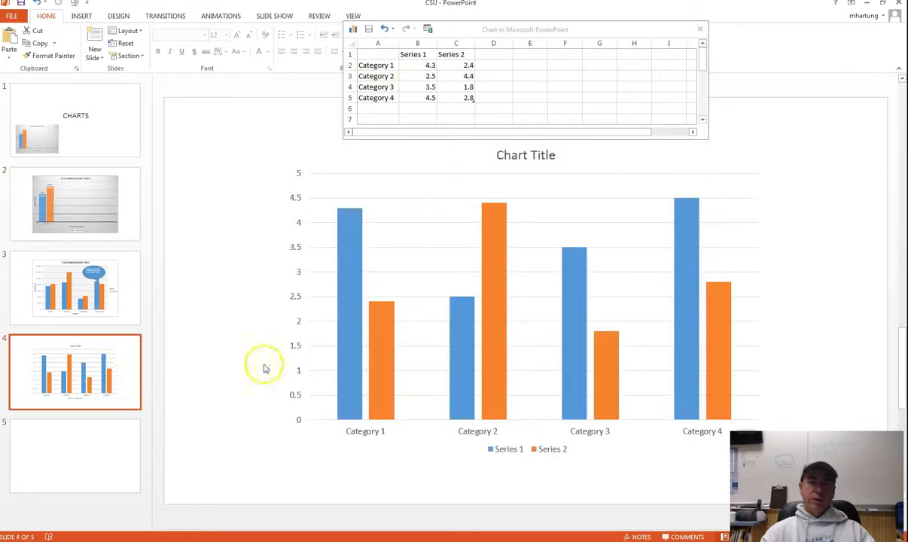
{"action": "left_click", "coordinate": [383, 77]}
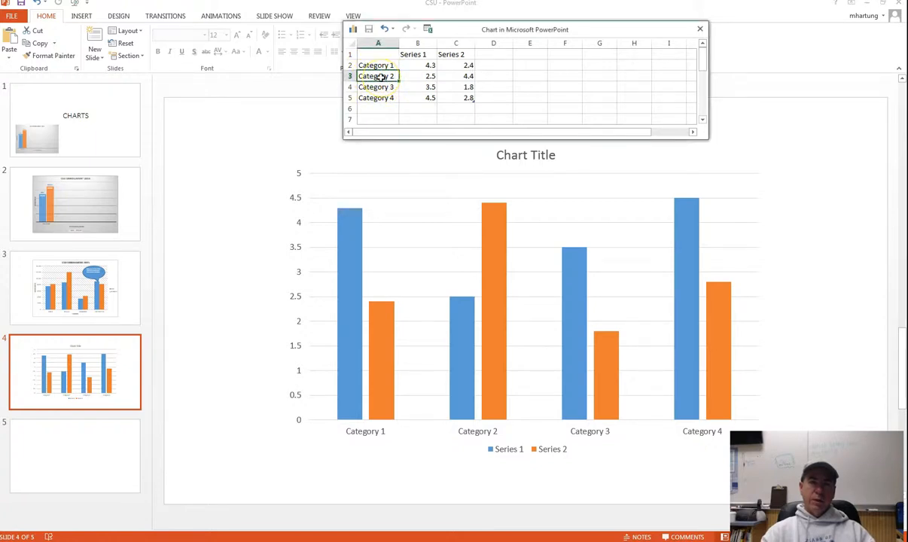
{"action": "left_click_drag", "start_coordinate": [413, 76], "coordinate": [452, 99]}
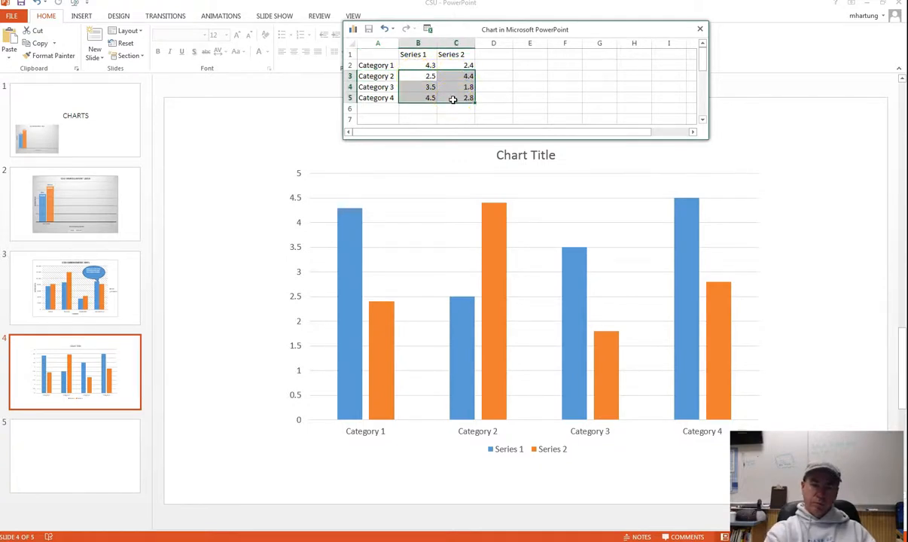
{"action": "key", "text": "Delete"}
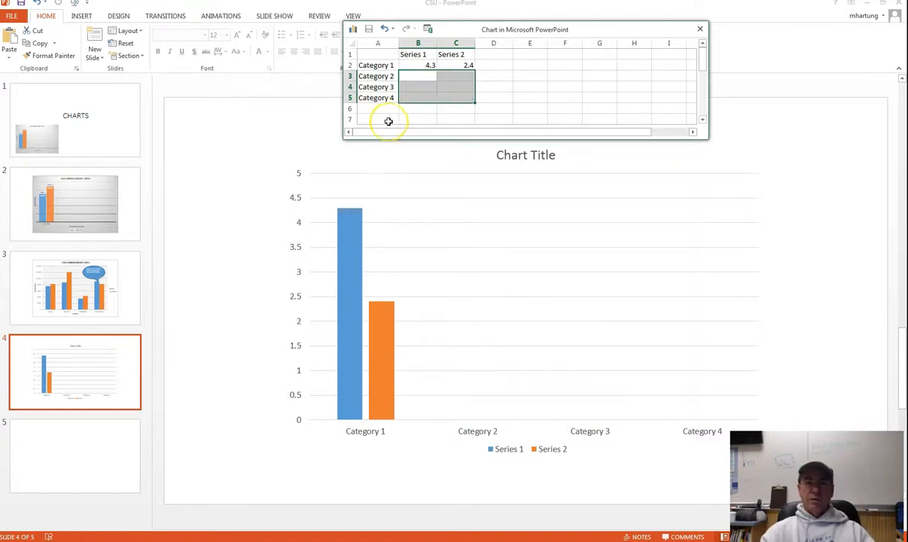
{"action": "left_click", "coordinate": [398, 298]}
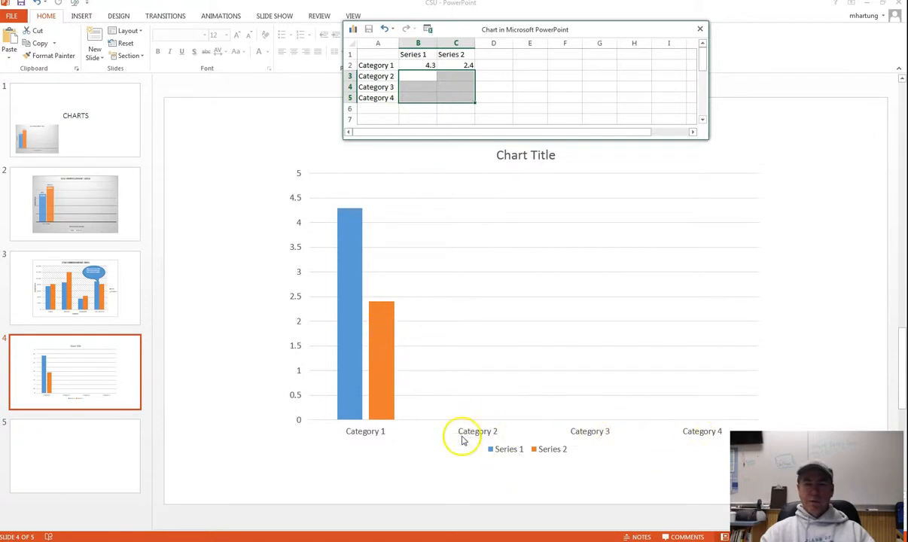
{"action": "left_click_drag", "start_coordinate": [368, 77], "coordinate": [371, 99]}
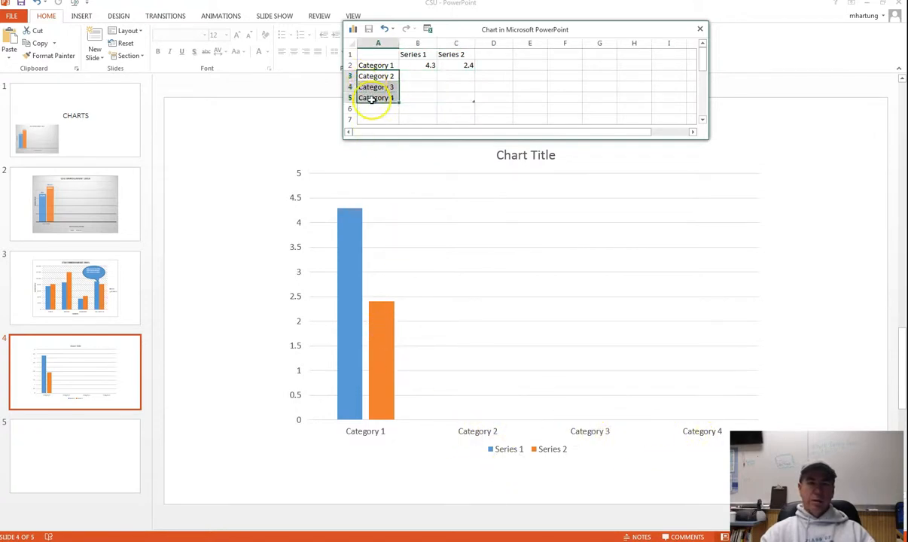
{"action": "key", "text": "Delete"}
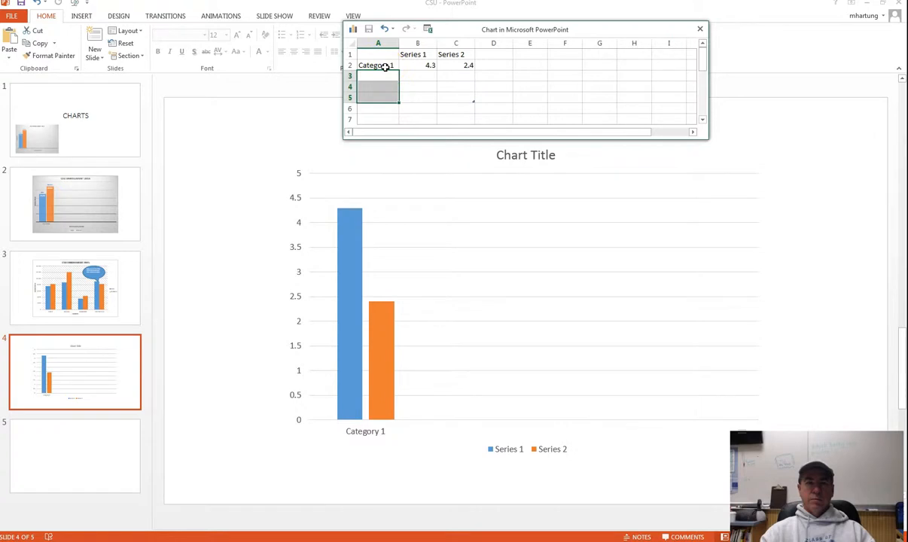
Rename the Series 1 and Series 2 headings in the chart data to MEN and WOMEN.
{"action": "left_click", "coordinate": [386, 66]}
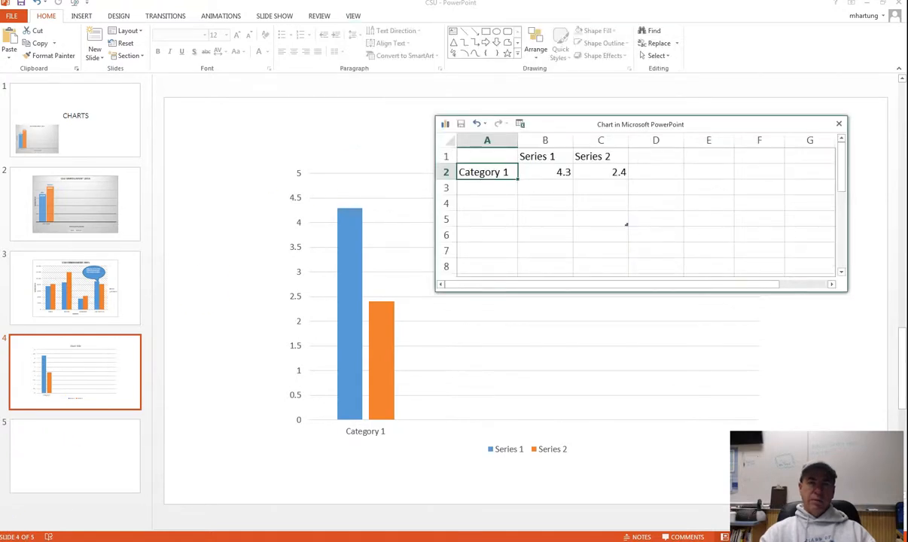
{"action": "left_click", "coordinate": [537, 156]}
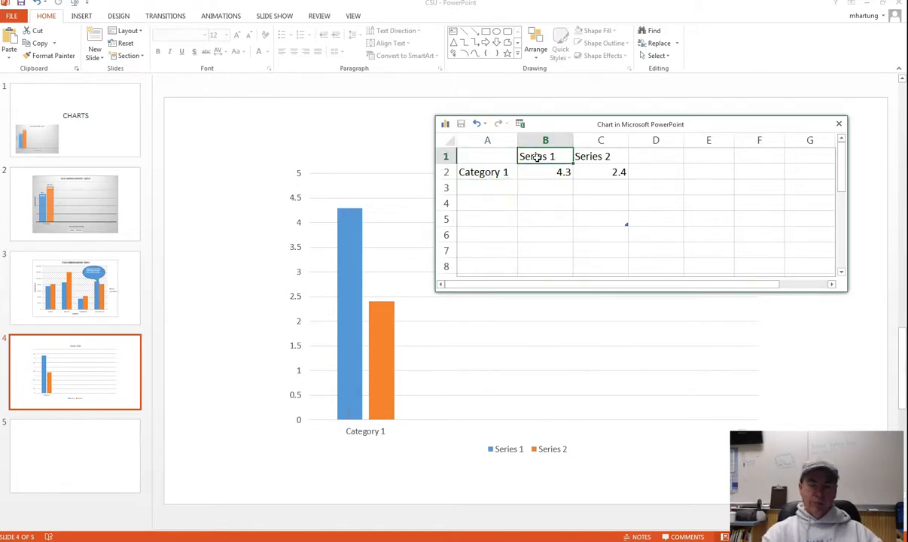
{"action": "type", "text": "M"}
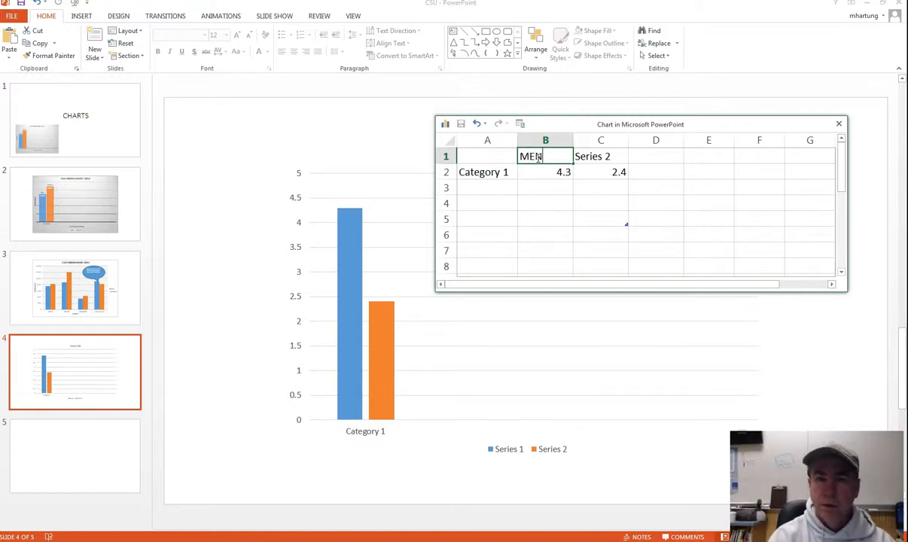
{"action": "type", "text": "EN"}
{"action": "key", "text": "Tab"}
{"action": "type", "text": "WOMEN"}
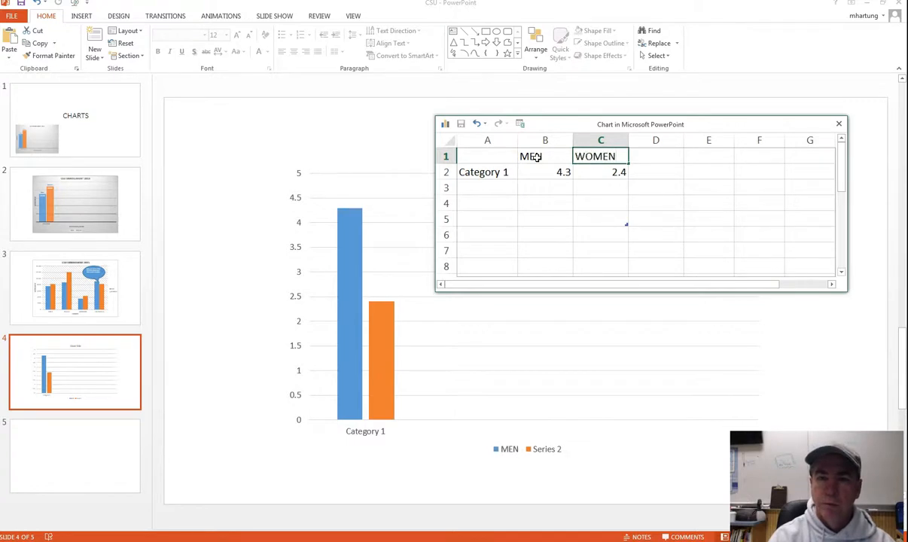
{"action": "key", "text": "Return"}
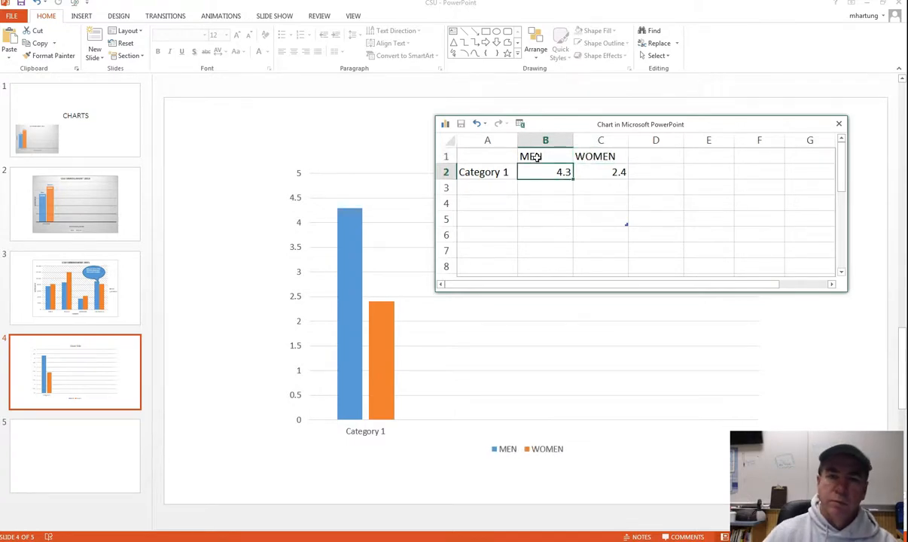
Rename Category 1 in the chart data to CSU TOTALS and widen column A slightly to fit the label.
{"action": "left_click", "coordinate": [484, 173]}
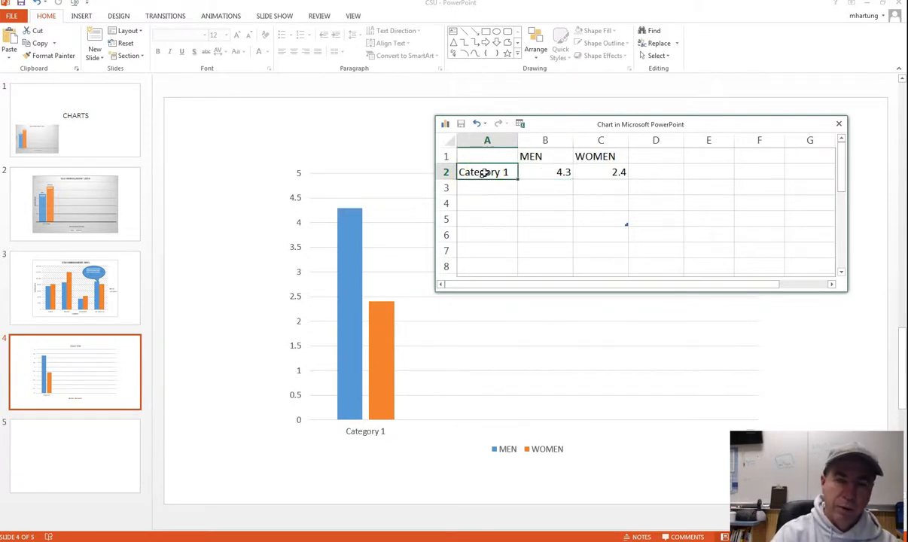
{"action": "type", "text": "CSU TOTALS"}
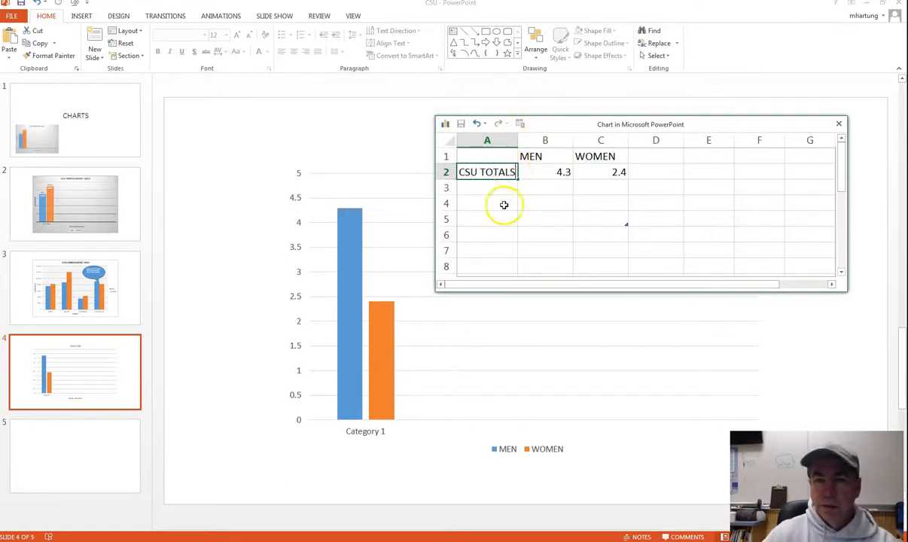
{"action": "left_click", "coordinate": [501, 202]}
{"action": "left_click_drag", "start_coordinate": [517, 140], "coordinate": [523, 142]}
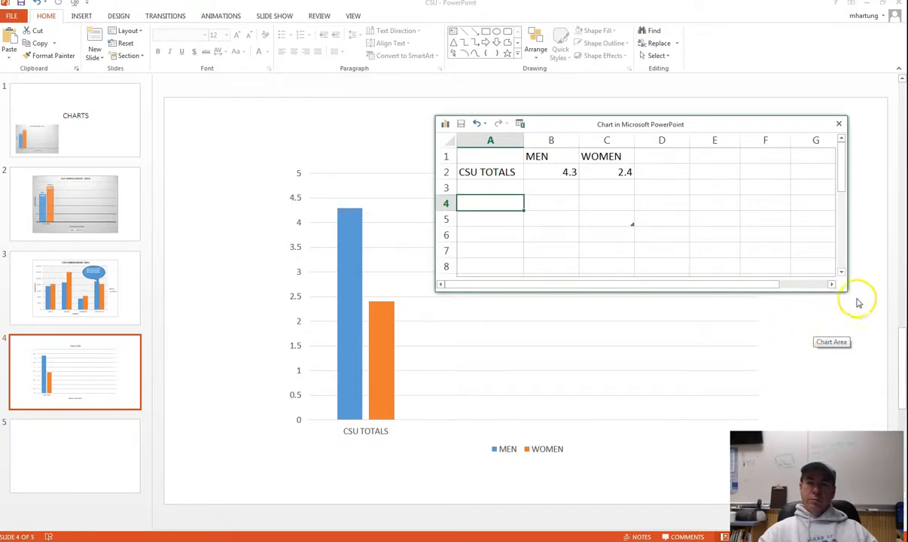
Slightly enlarge the chart data window, and enter 175547 for MEN and 222605 for WOMEN in the CSU TOTALS row.
{"action": "left_click_drag", "start_coordinate": [848, 294], "coordinate": [869, 326]}
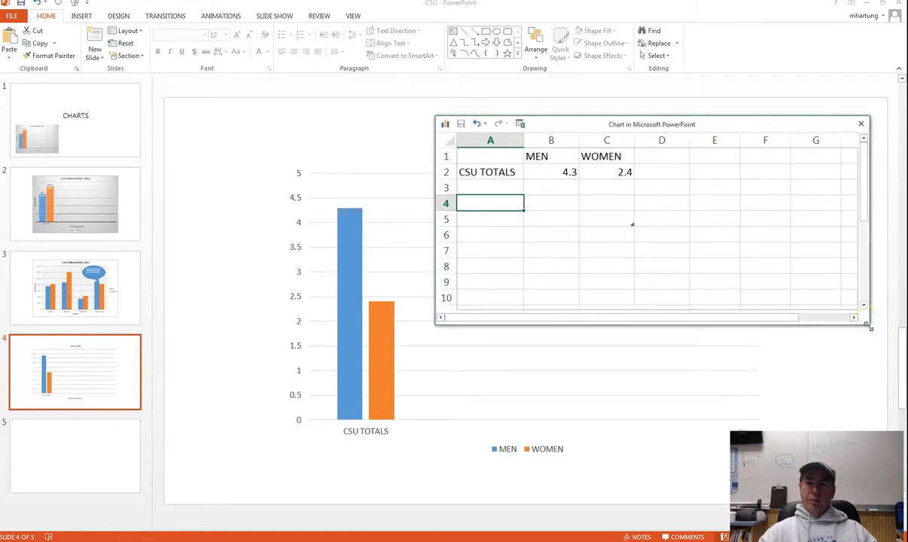
{"action": "left_click_drag", "start_coordinate": [870, 326], "coordinate": [851, 305]}
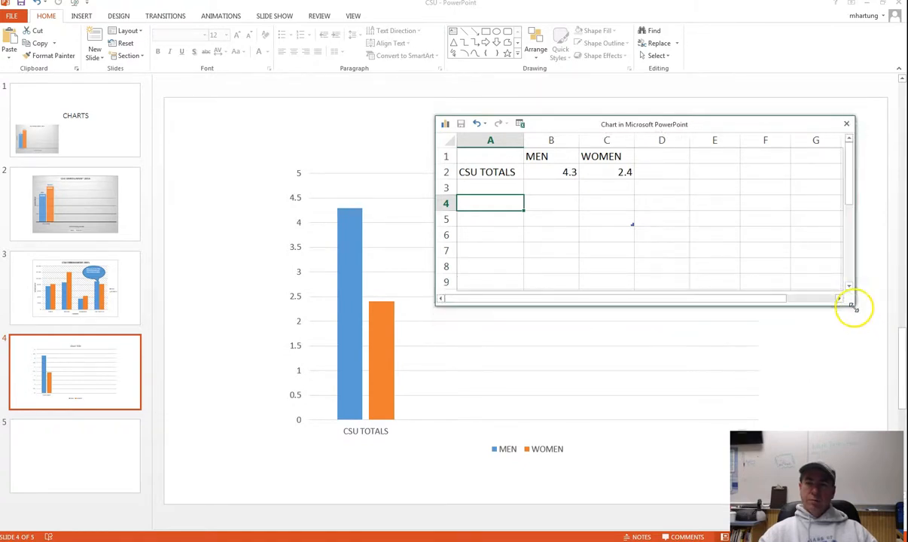
{"action": "mouse_move", "coordinate": [719, 126]}
{"action": "left_mouse_down"}
{"action": "mouse_move", "coordinate": [458, 118]}
{"action": "mouse_move", "coordinate": [470, 235]}
{"action": "mouse_move", "coordinate": [537, 213]}
{"action": "mouse_move", "coordinate": [715, 121]}
{"action": "left_mouse_up"}
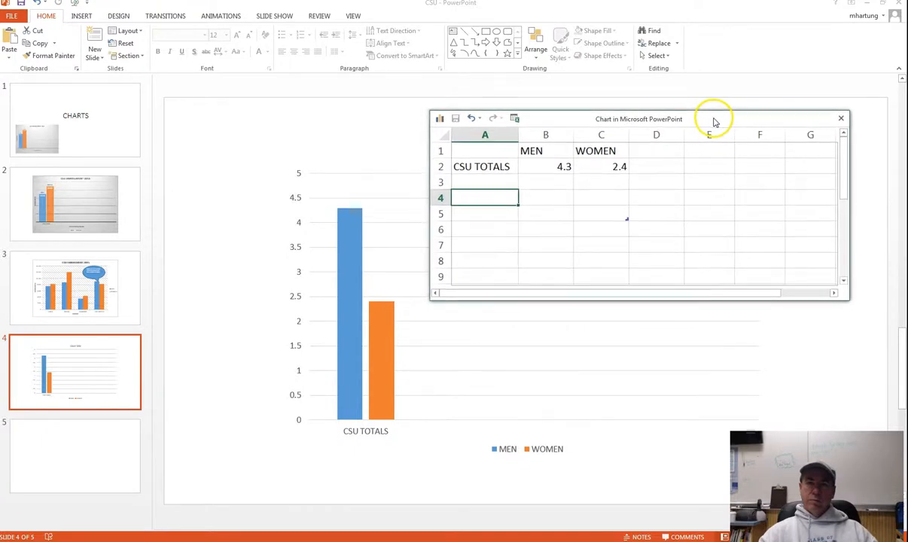
{"action": "left_click", "coordinate": [546, 168]}
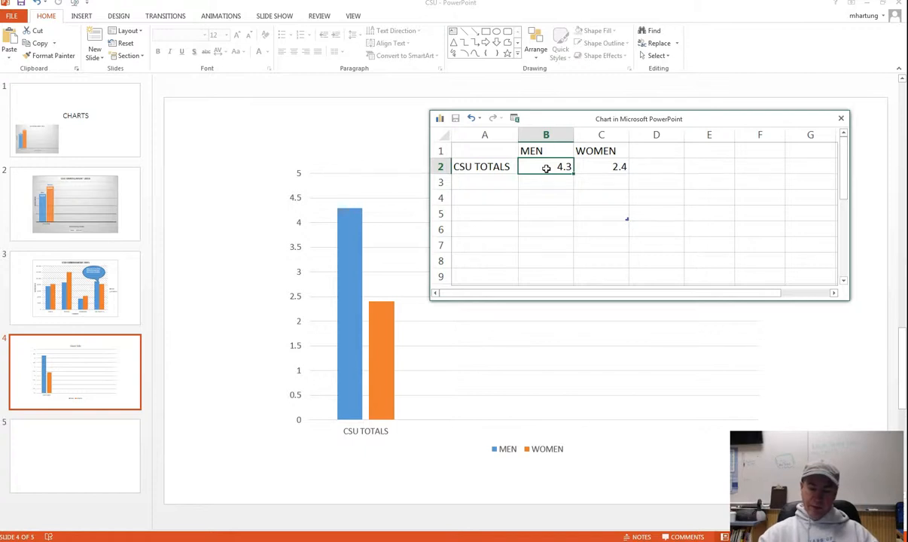
{"action": "type", "text": "175"}
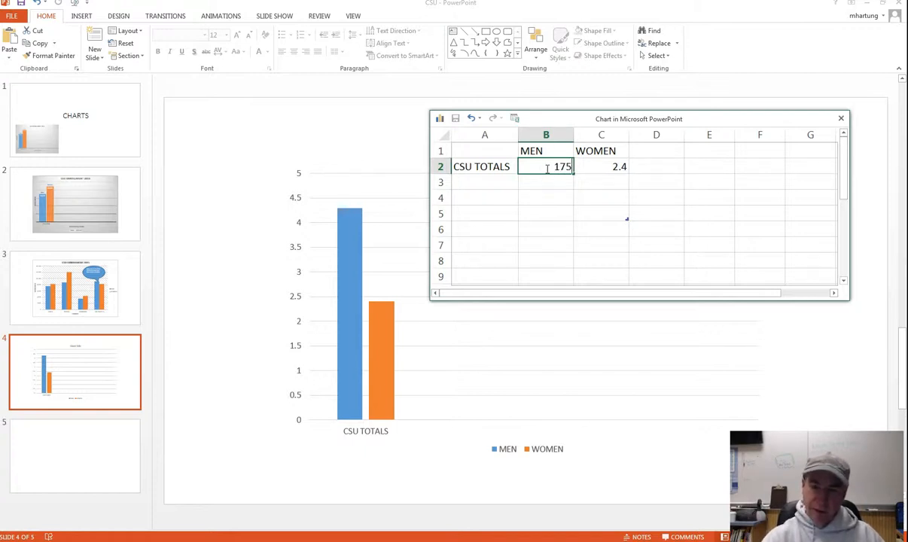
{"action": "type", "text": "547"}
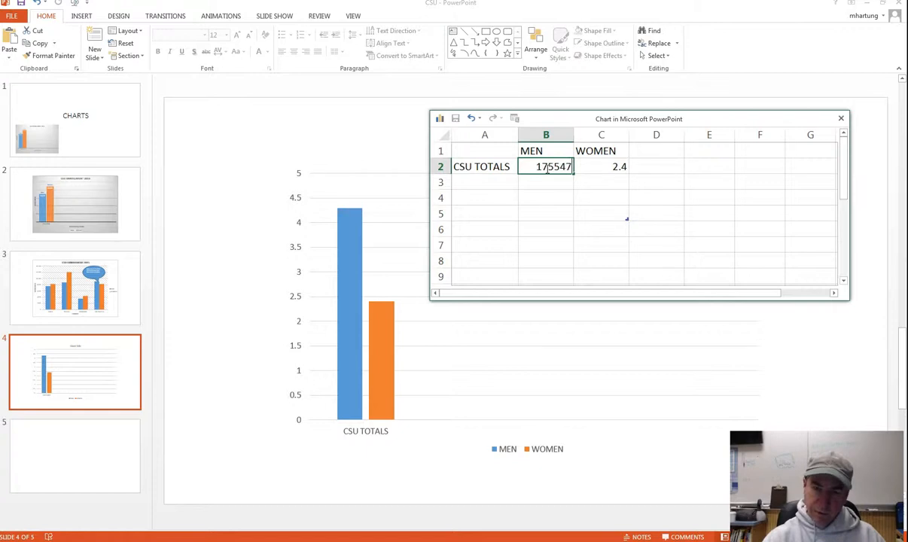
{"action": "key", "text": "Tab"}
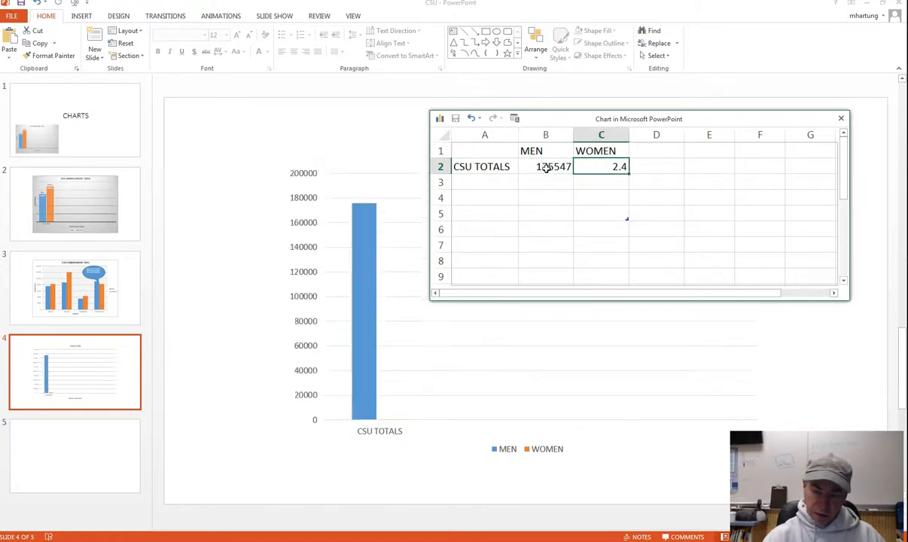
{"action": "type", "text": "222605"}
{"action": "key", "text": "Return"}
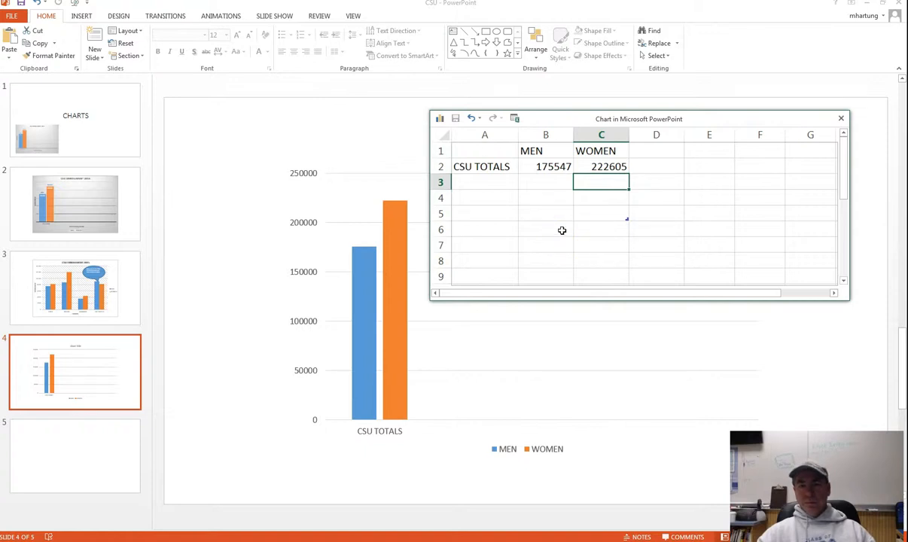
Format the MEN and WOMEN totals in the chart data as Number with 0 decimal places and a 1000 separator.
{"action": "left_click", "coordinate": [554, 168]}
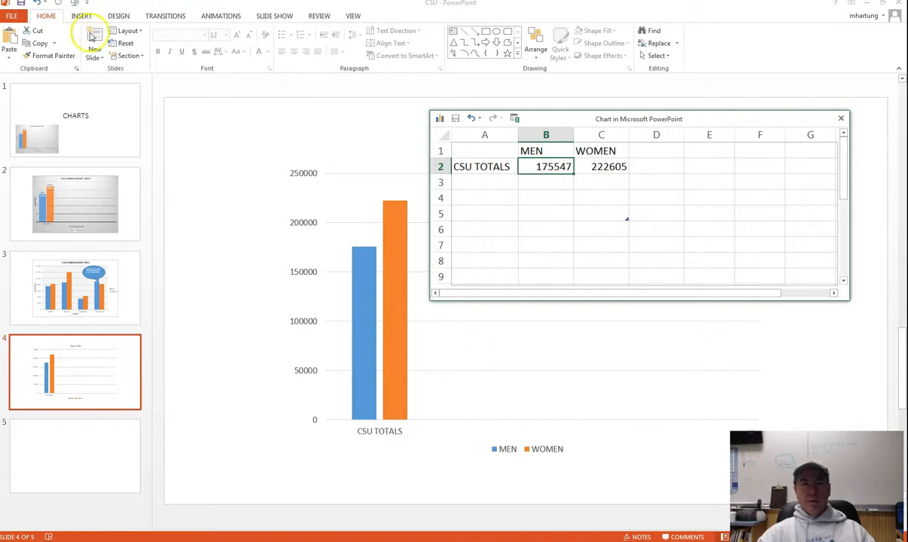
{"action": "left_click", "coordinate": [49, 18]}
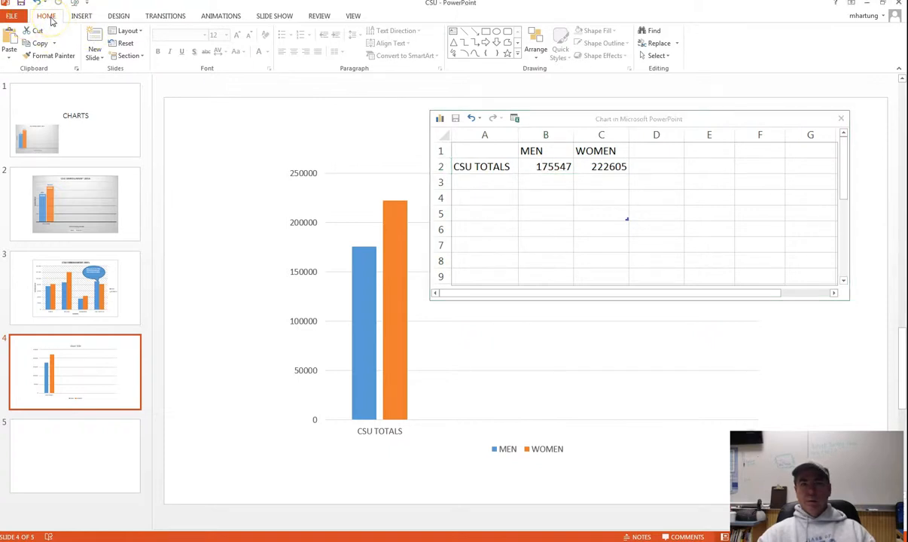
{"action": "left_click", "coordinate": [548, 167]}
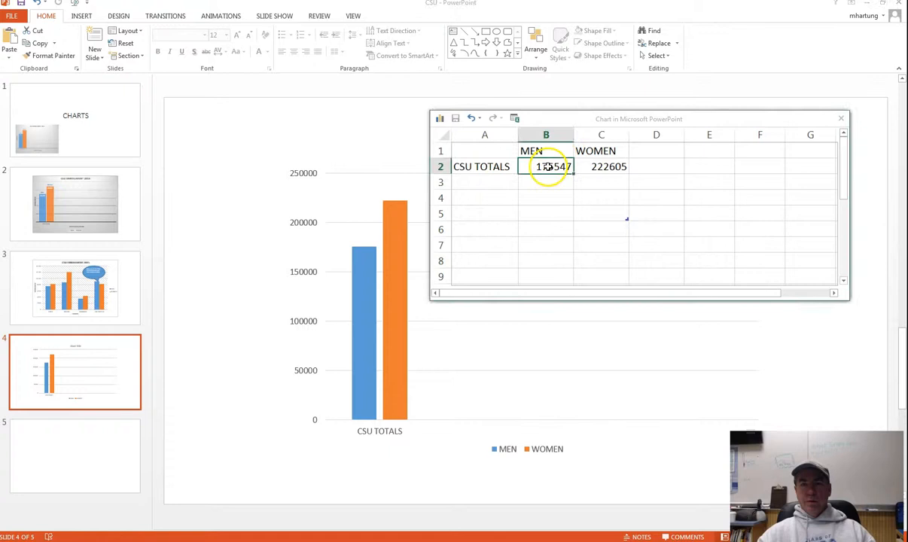
{"action": "left_click_drag", "start_coordinate": [557, 167], "coordinate": [606, 167]}
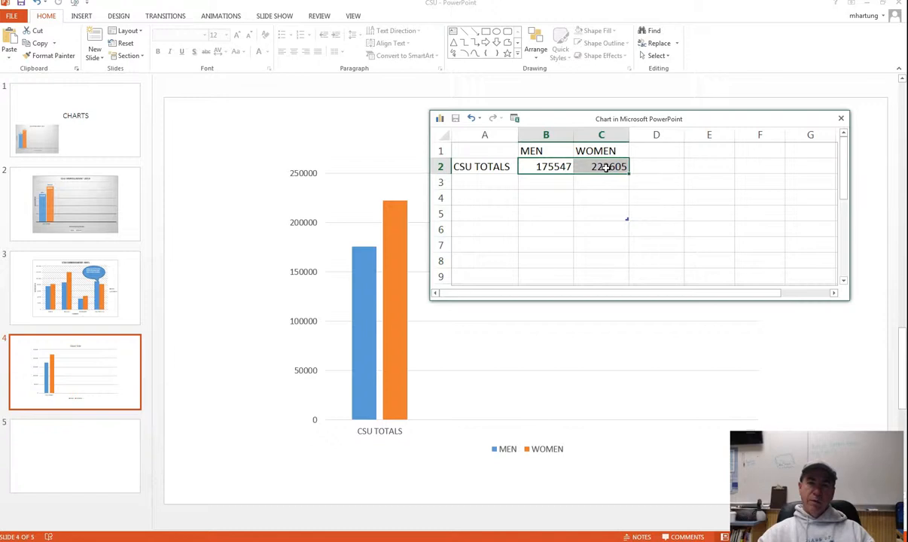
{"action": "right_click", "coordinate": [606, 168]}
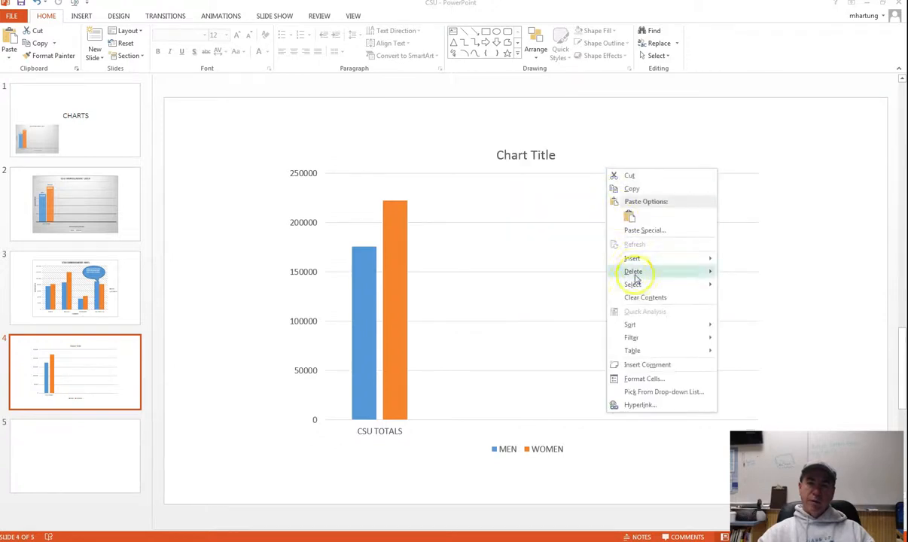
{"action": "left_click", "coordinate": [645, 380]}
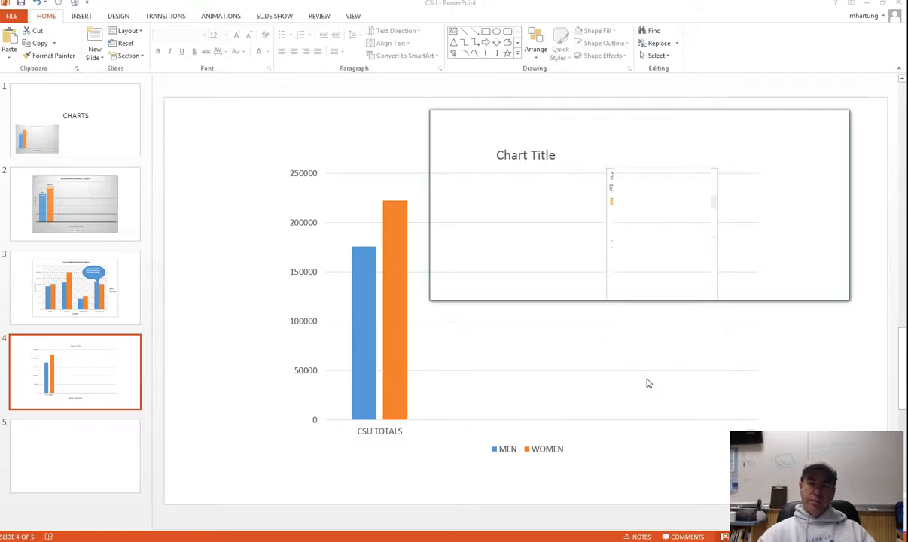
{"action": "left_click", "coordinate": [523, 272]}
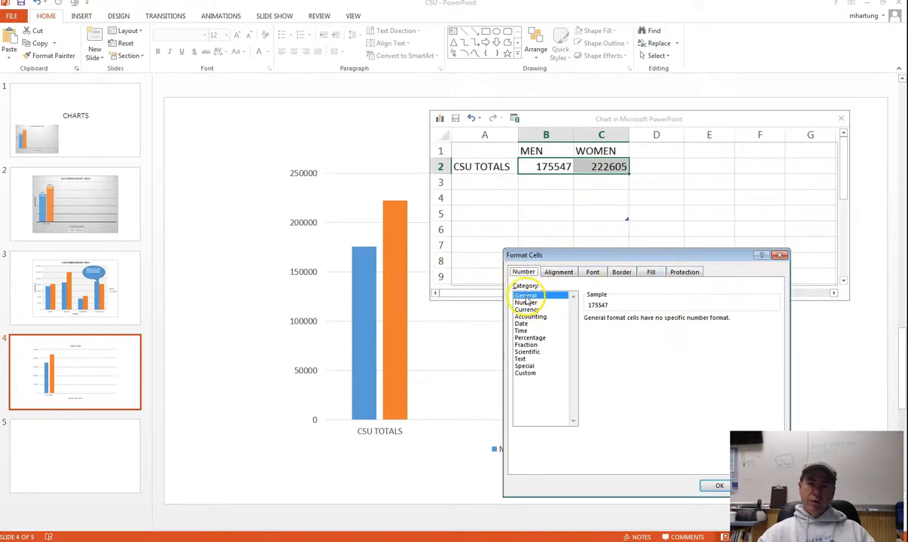
{"action": "left_click", "coordinate": [527, 303]}
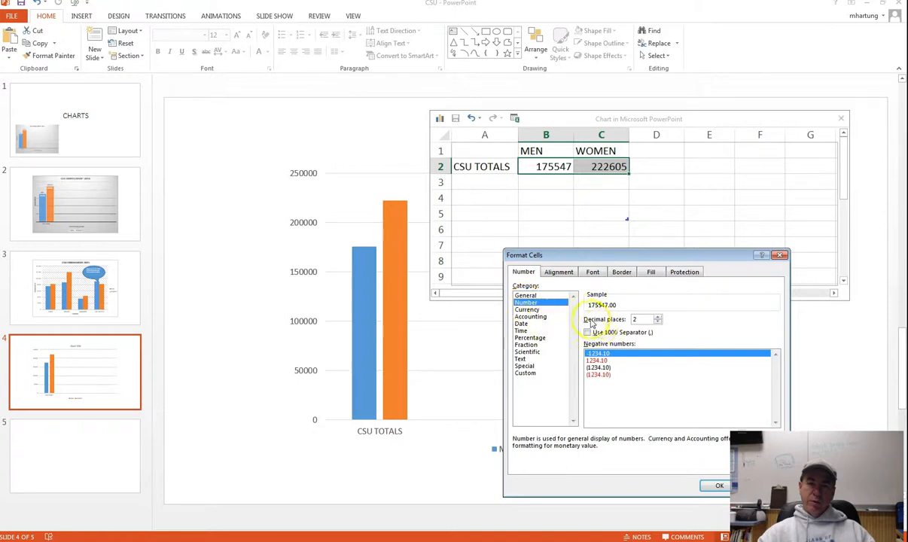
{"action": "left_click", "coordinate": [657, 322]}
{"action": "left_click", "coordinate": [657, 322]}
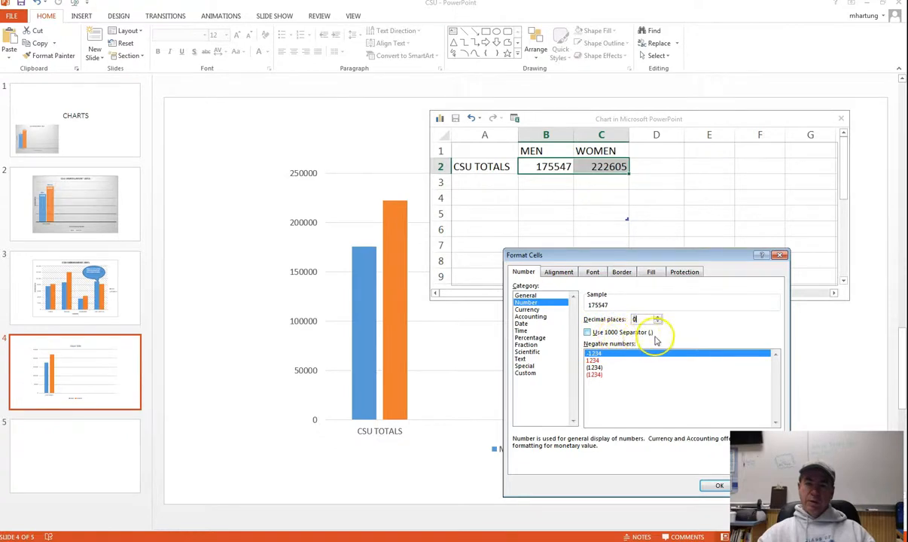
{"action": "left_click", "coordinate": [588, 334]}
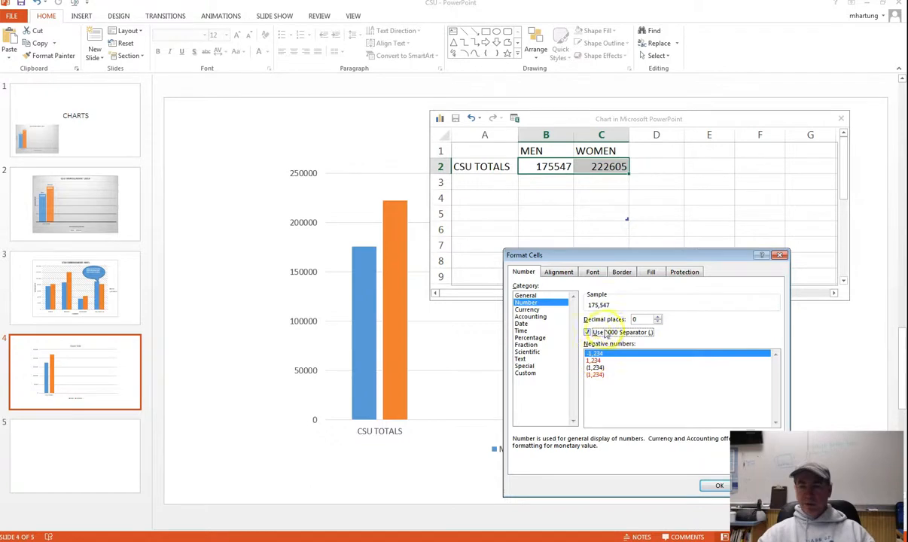
{"action": "left_click", "coordinate": [719, 487]}
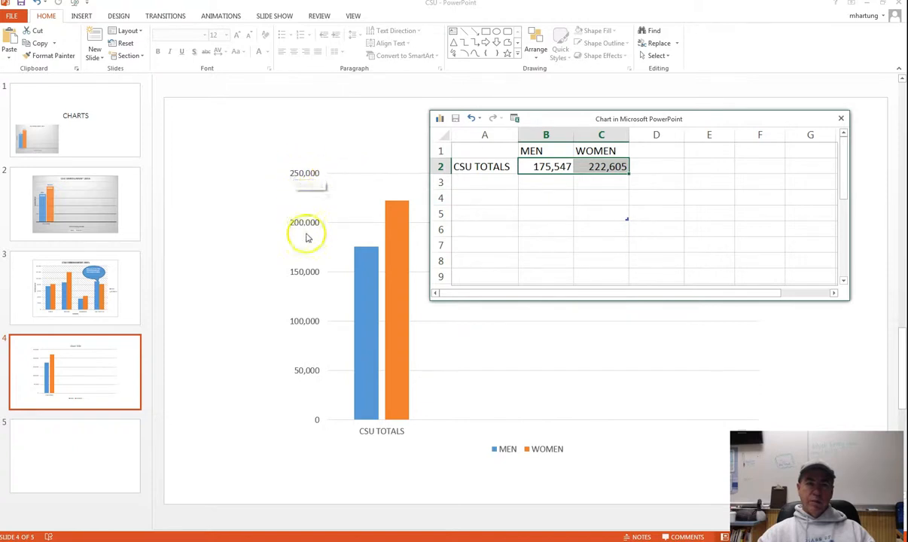
Select the plot area of slide 4's chart and close the chart data window.
{"action": "left_click", "coordinate": [310, 178]}
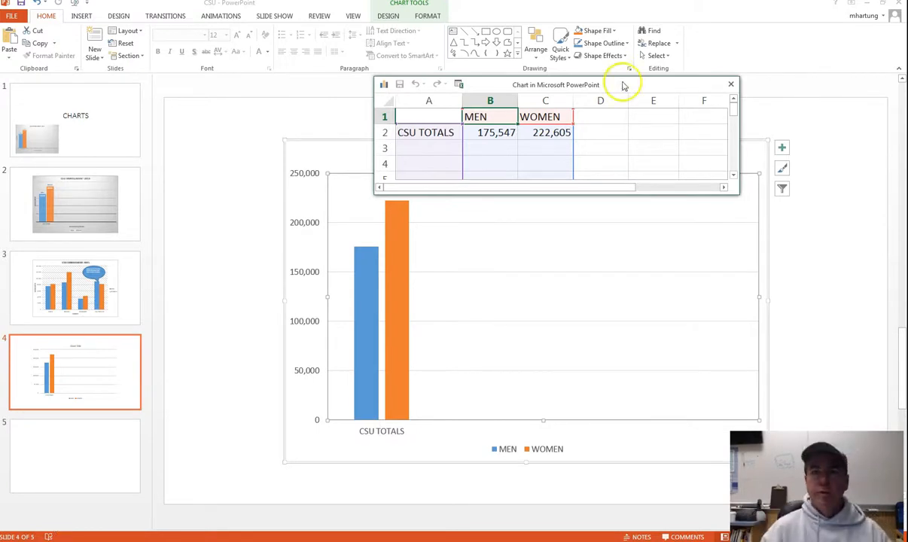
{"action": "left_click_drag", "start_coordinate": [609, 83], "coordinate": [694, 94]}
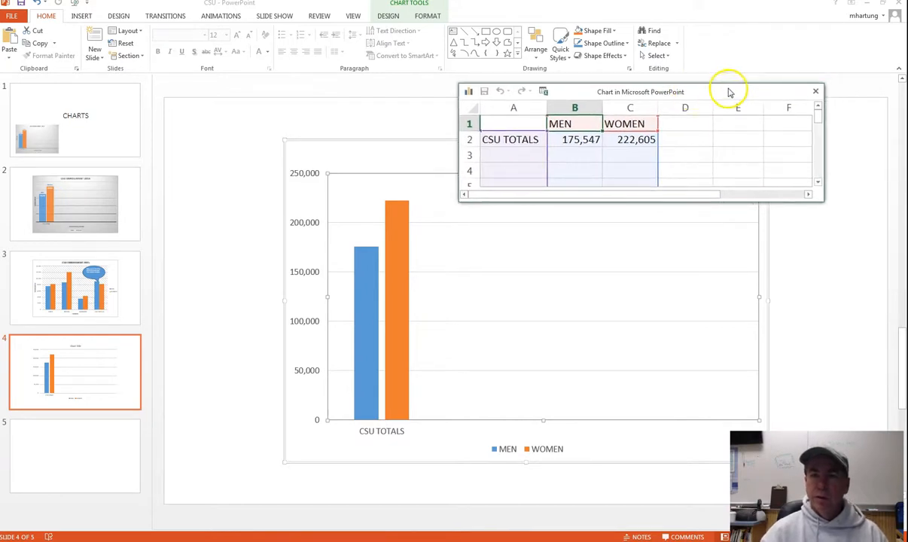
{"action": "left_click", "coordinate": [815, 93]}
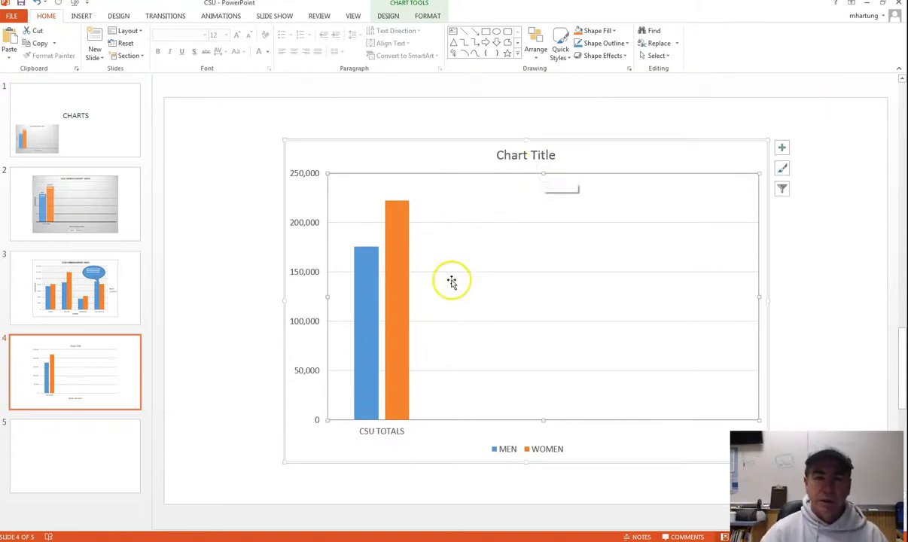
Reopen the chart's data from the plot area to view it, and close the data window again.
{"action": "right_click", "coordinate": [461, 254]}
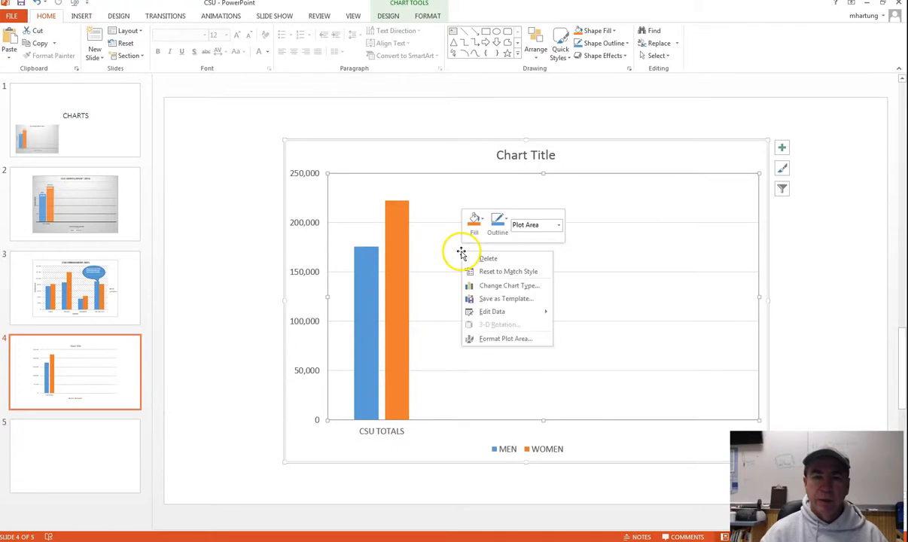
{"action": "left_click", "coordinate": [493, 312]}
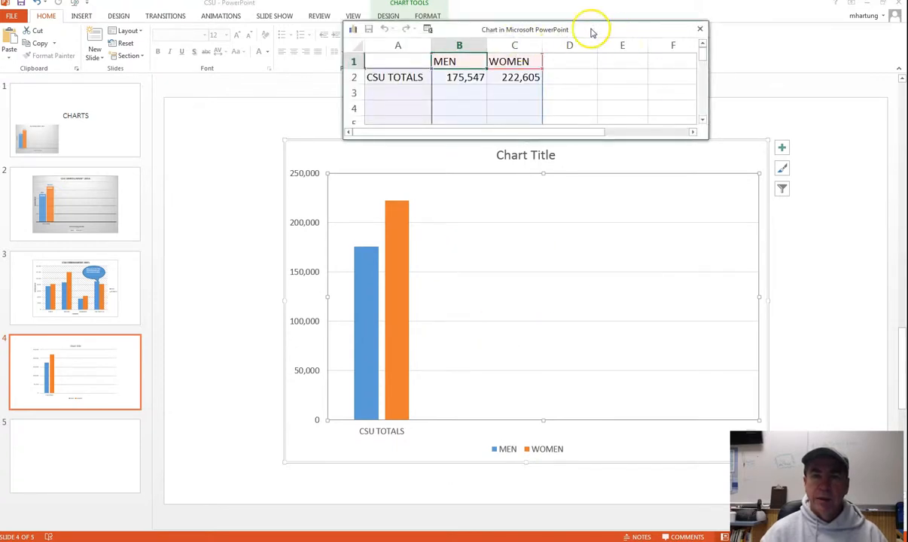
{"action": "left_click_drag", "start_coordinate": [591, 29], "coordinate": [659, 44]}
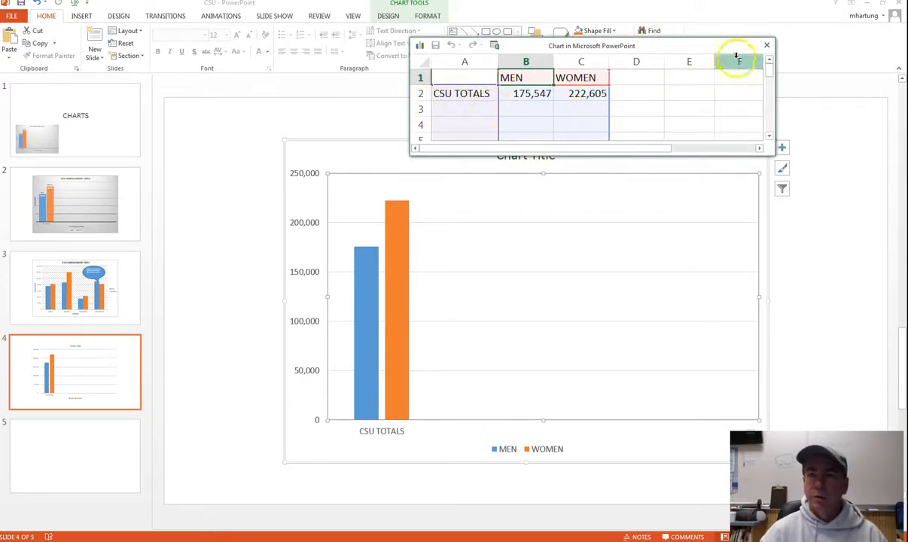
{"action": "left_click", "coordinate": [767, 48]}
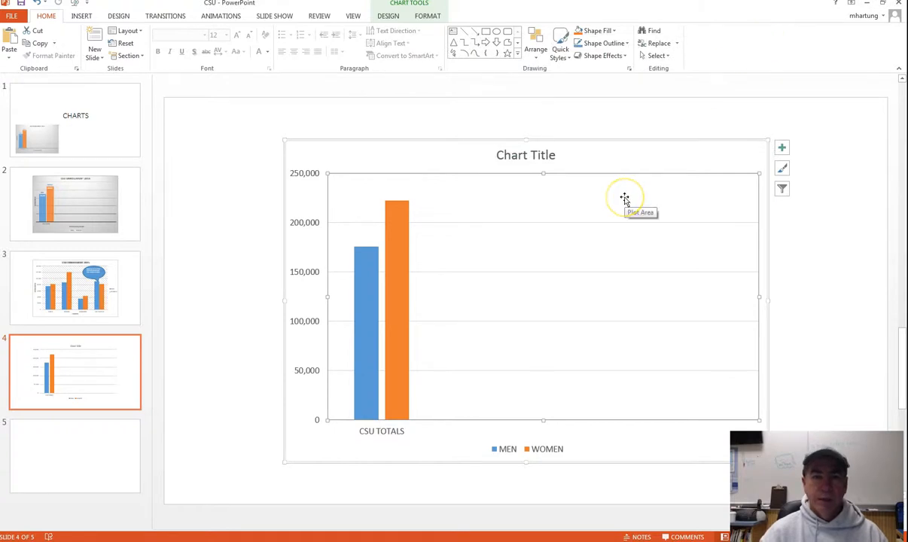
Replace the placeholder chart title with CSU ENROLLMENT 2015 and deselect the chart.
{"action": "left_click", "coordinate": [501, 159]}
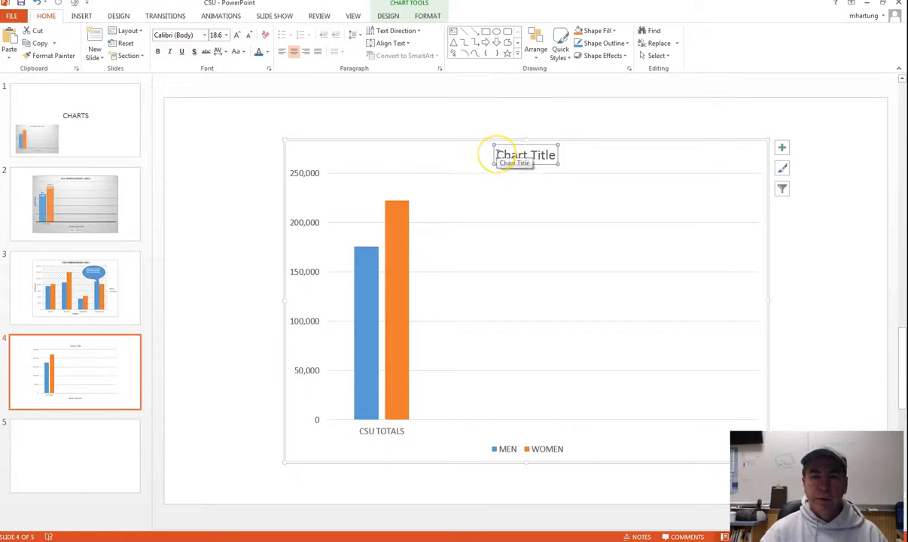
{"action": "left_click_drag", "start_coordinate": [496, 155], "coordinate": [553, 162]}
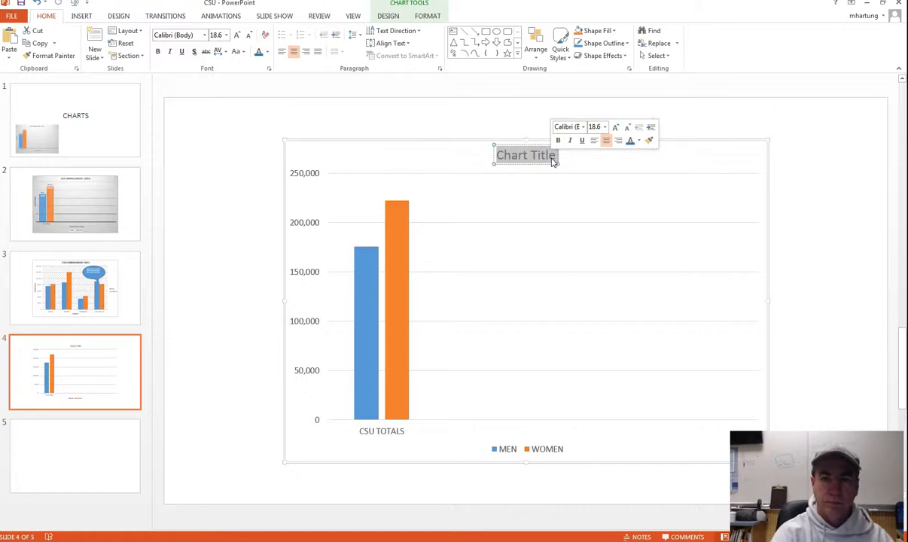
{"action": "type", "text": "CSU"}
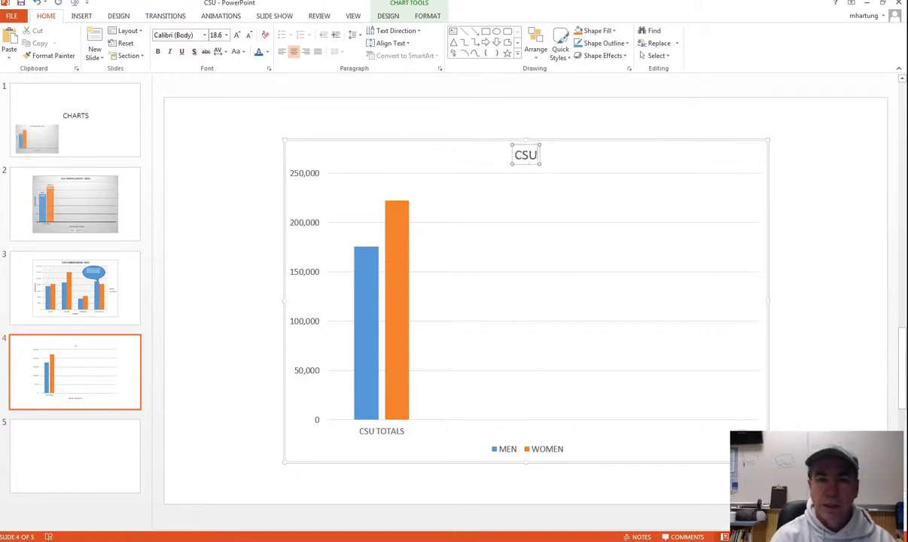
{"action": "type", "text": " ENROLL"}
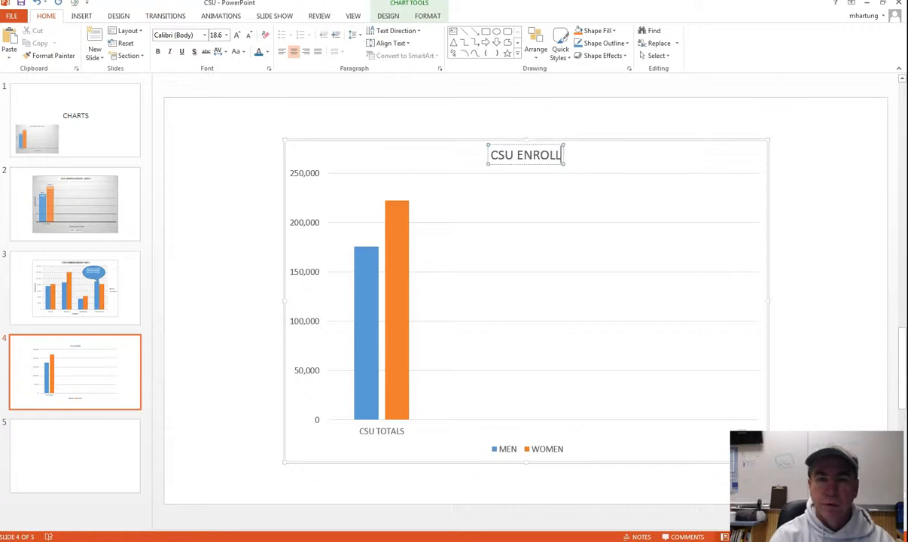
{"action": "type", "text": "MENT 2015"}
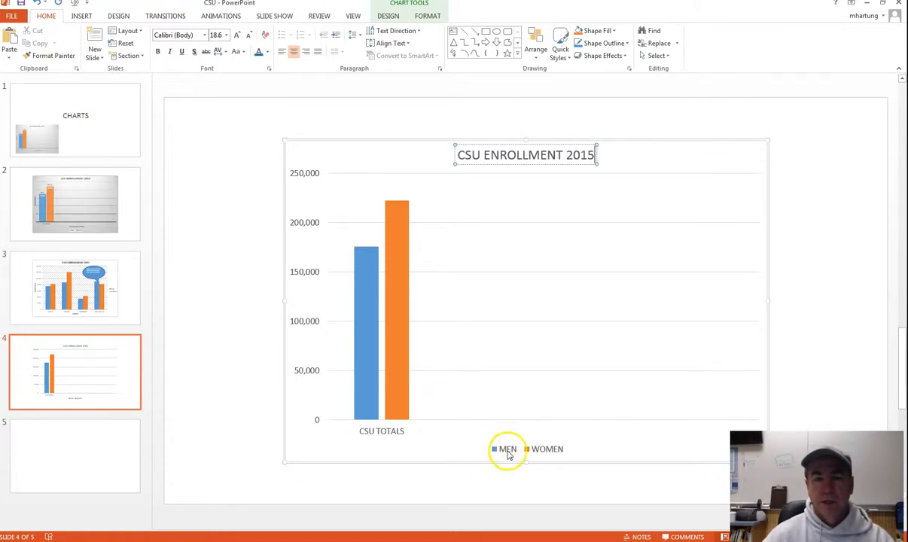
{"action": "left_click", "coordinate": [514, 489]}
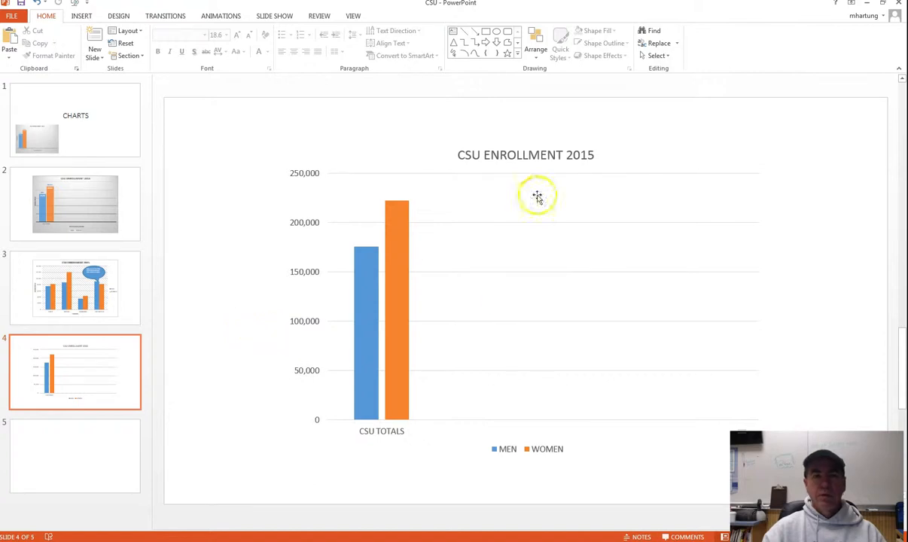
Compare quick layouts for slide 4's chart and apply Layout 9, with axis titles and a legend beside the plot.
{"action": "left_click", "coordinate": [506, 175]}
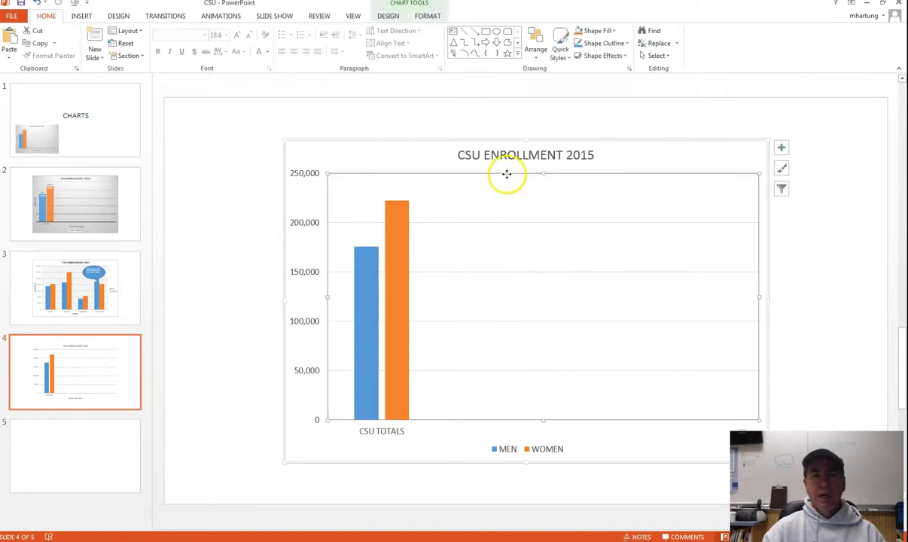
{"action": "left_click", "coordinate": [386, 17]}
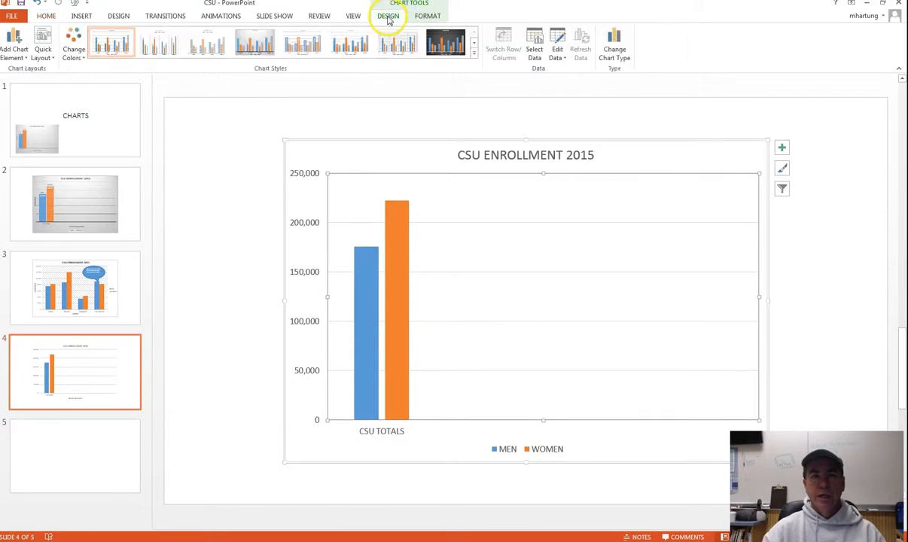
{"action": "left_click", "coordinate": [427, 18]}
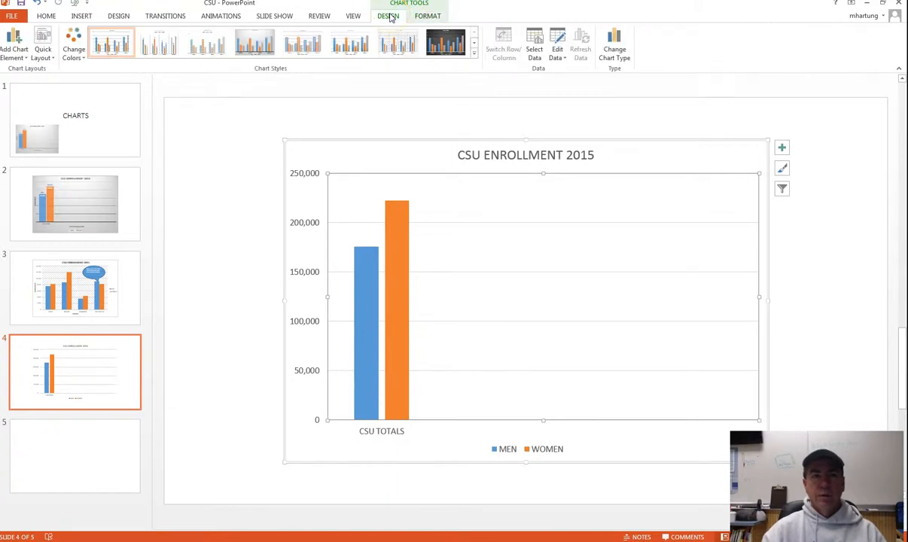
{"action": "left_click", "coordinate": [53, 64]}
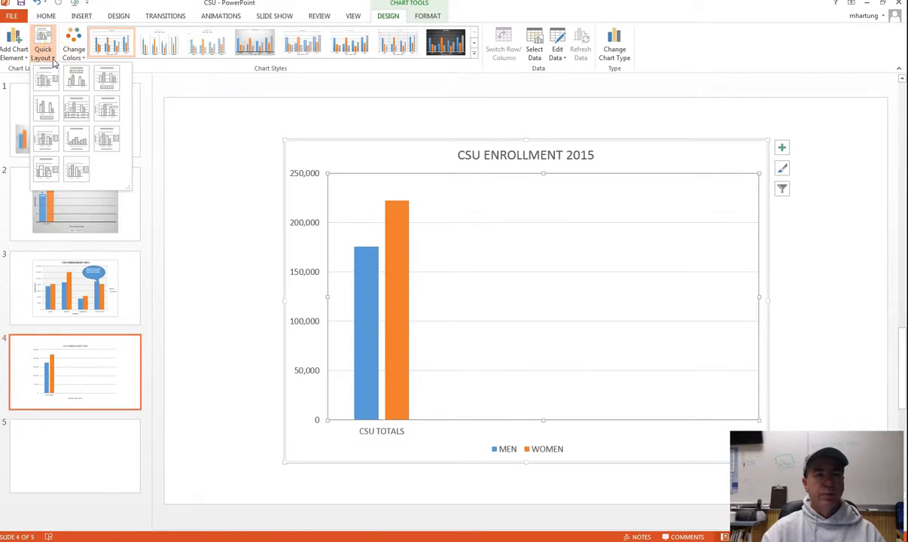
{"action": "left_click", "coordinate": [44, 83]}
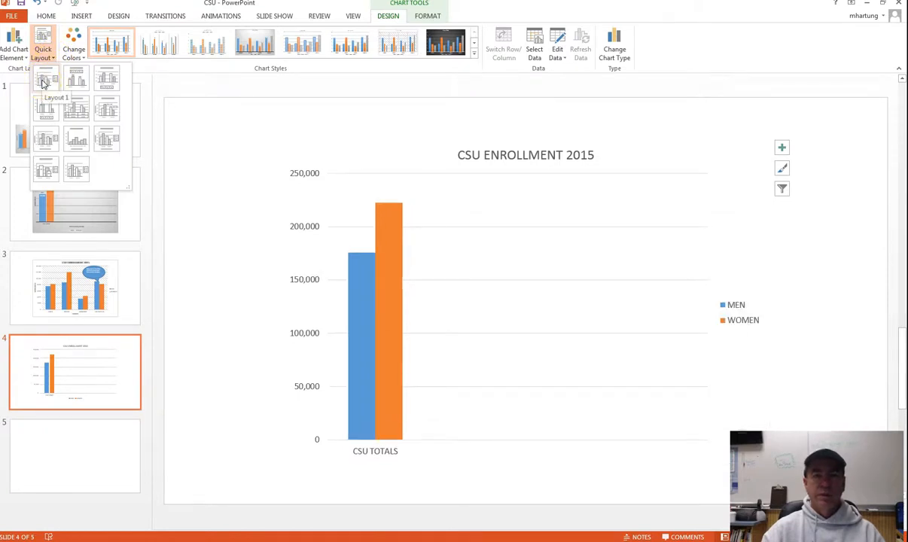
{"action": "left_click", "coordinate": [76, 80]}
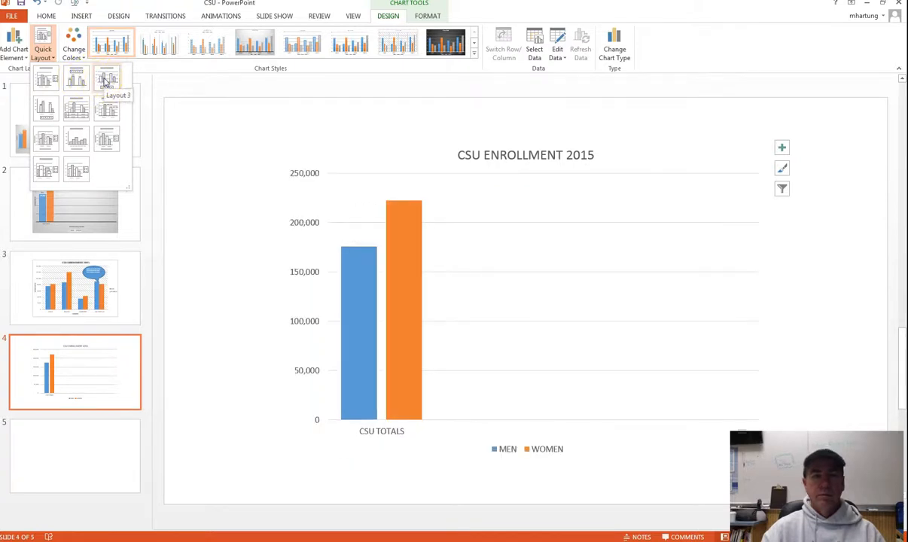
{"action": "left_click", "coordinate": [109, 109]}
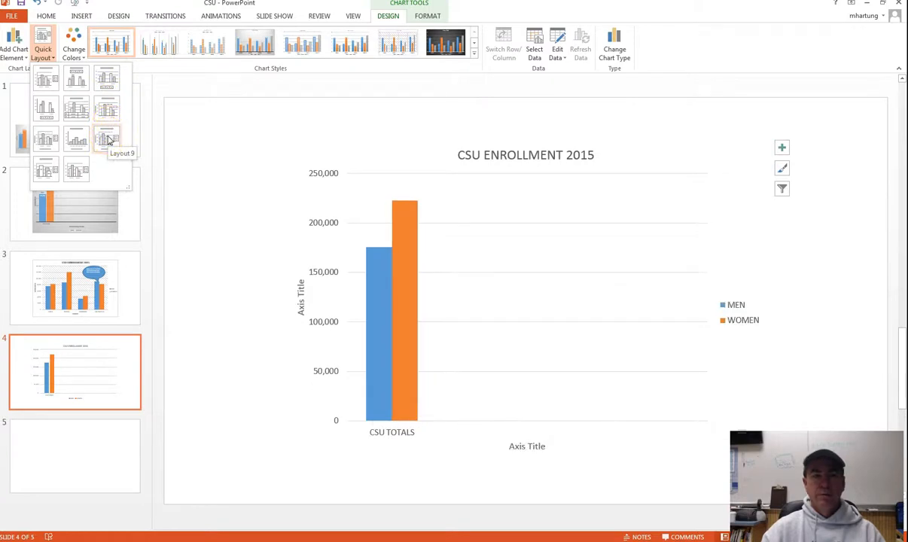
{"action": "left_click", "coordinate": [109, 139]}
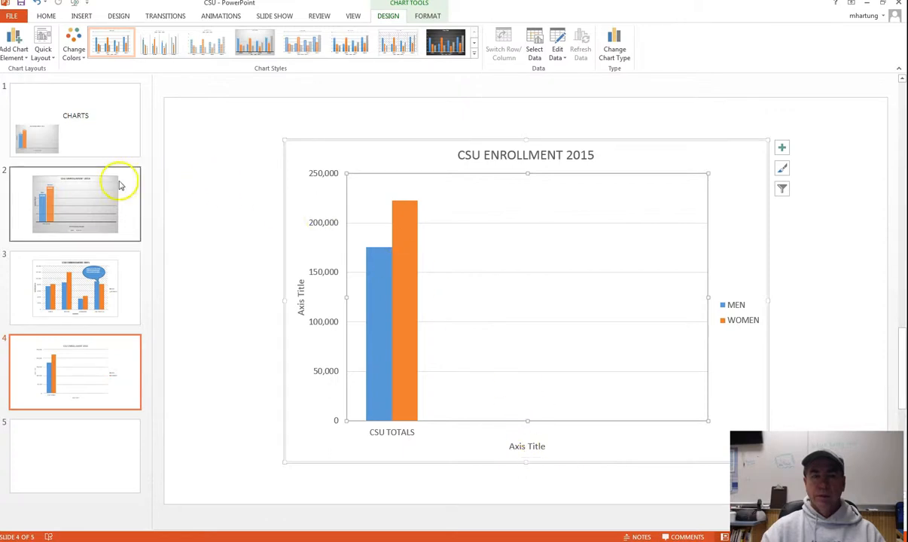
Check the axis titles on slide 2's chart and select the horizontal axis title of slide 4's chart.
{"action": "left_click", "coordinate": [83, 209]}
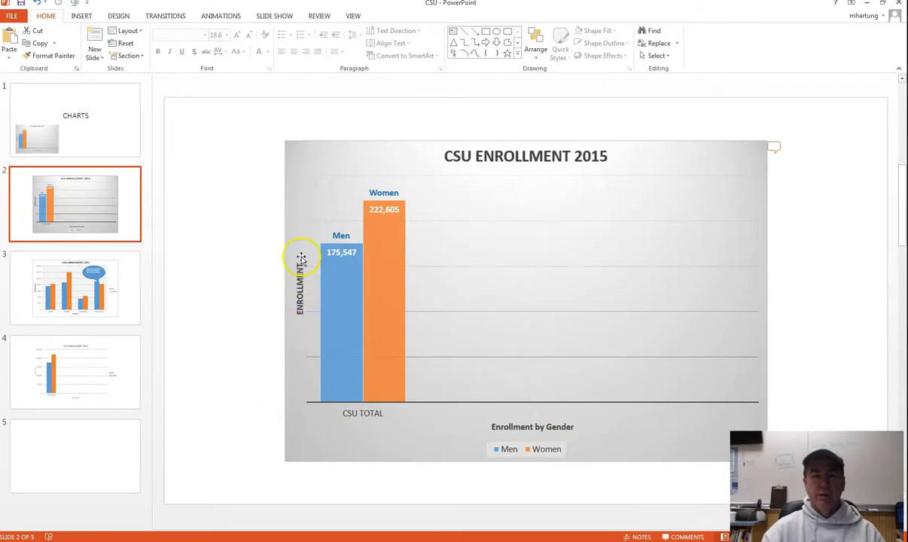
{"action": "left_click", "coordinate": [79, 366]}
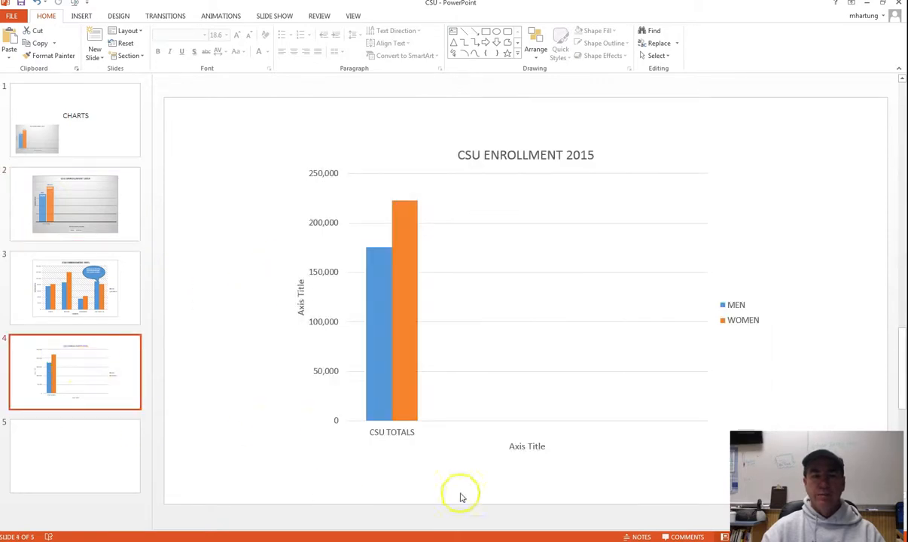
{"action": "left_click", "coordinate": [512, 446]}
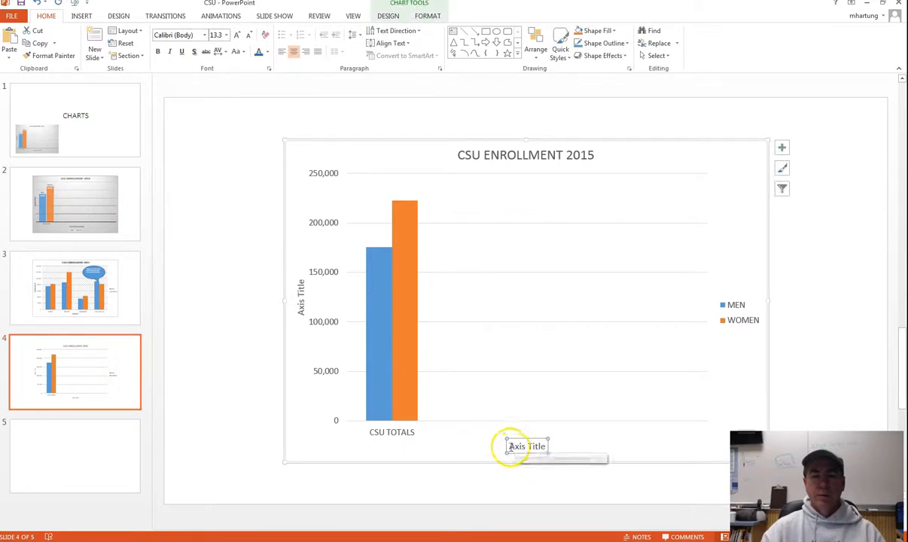
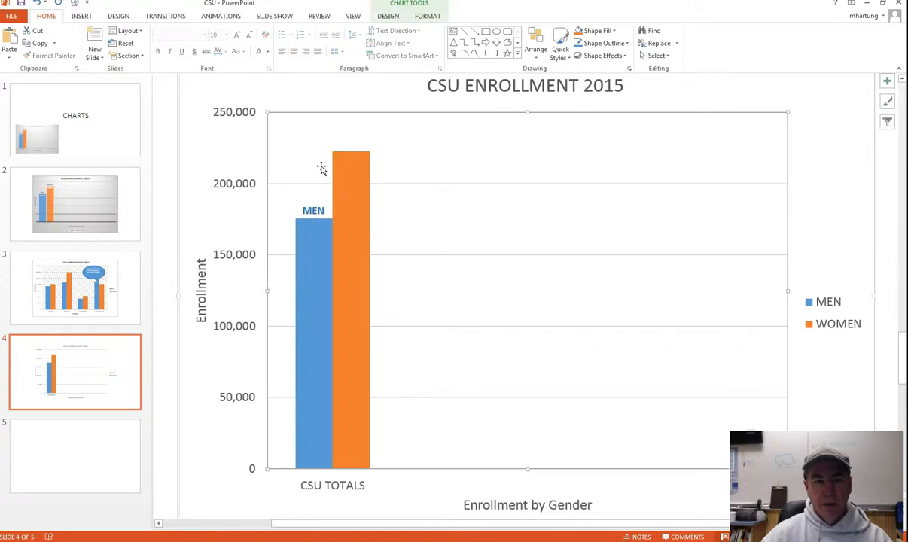
Paste a copy of the MEN label, change its text to WOMEN, and fit it on one line above the orange column.
{"action": "key", "text": "ctrl+v"}
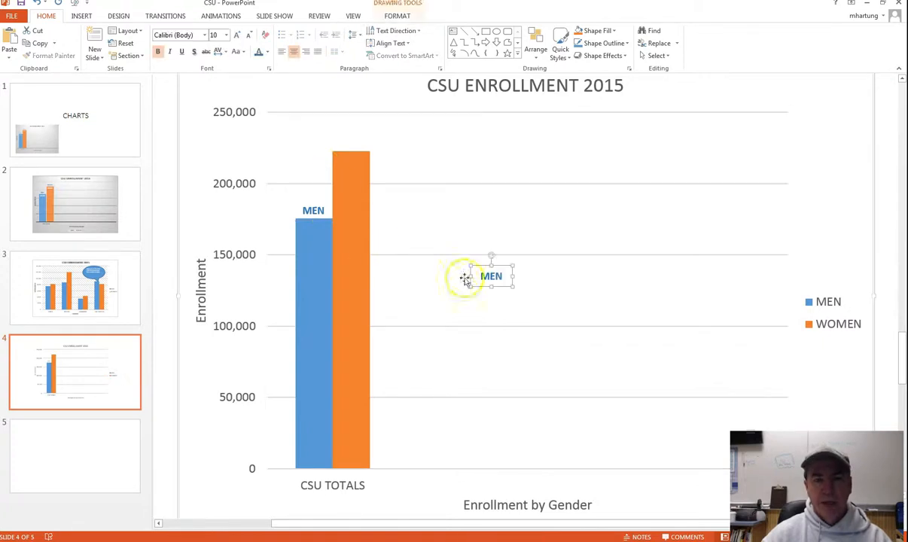
{"action": "left_click", "coordinate": [482, 277]}
{"action": "left_click_drag", "start_coordinate": [482, 276], "coordinate": [503, 278]}
{"action": "type", "text": "WOMEN"}
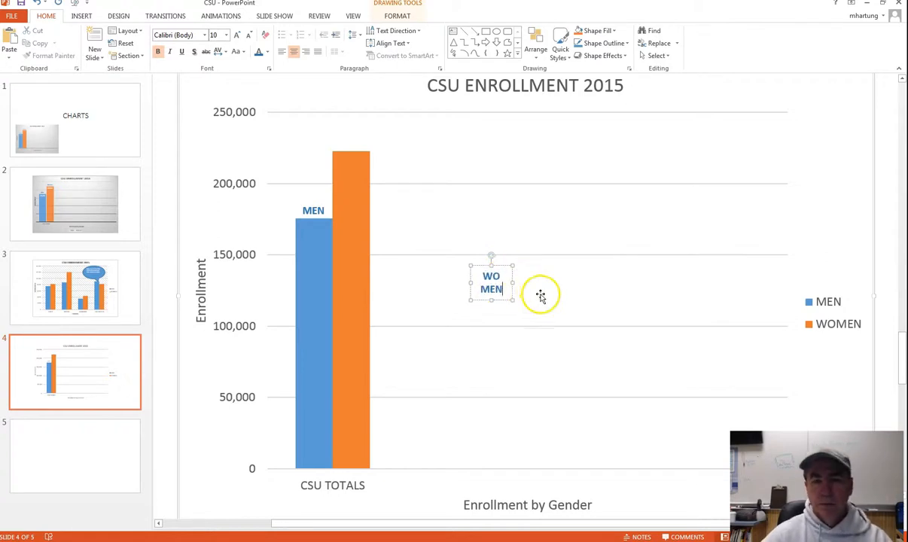
{"action": "left_click_drag", "start_coordinate": [513, 283], "coordinate": [371, 145]}
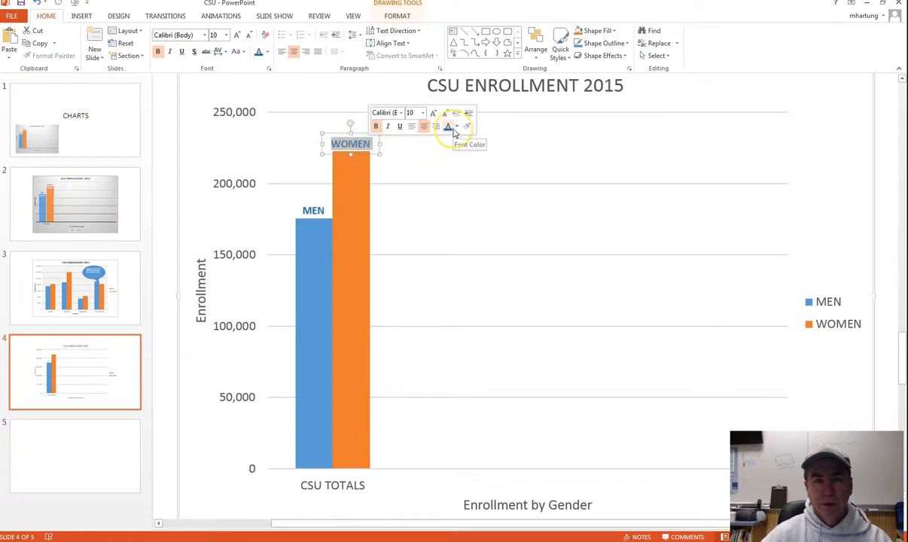
Colour the WOMEN label's text with the eyedropper to match the orange column, copy the text, and deselect the label.
{"action": "left_click", "coordinate": [457, 127]}
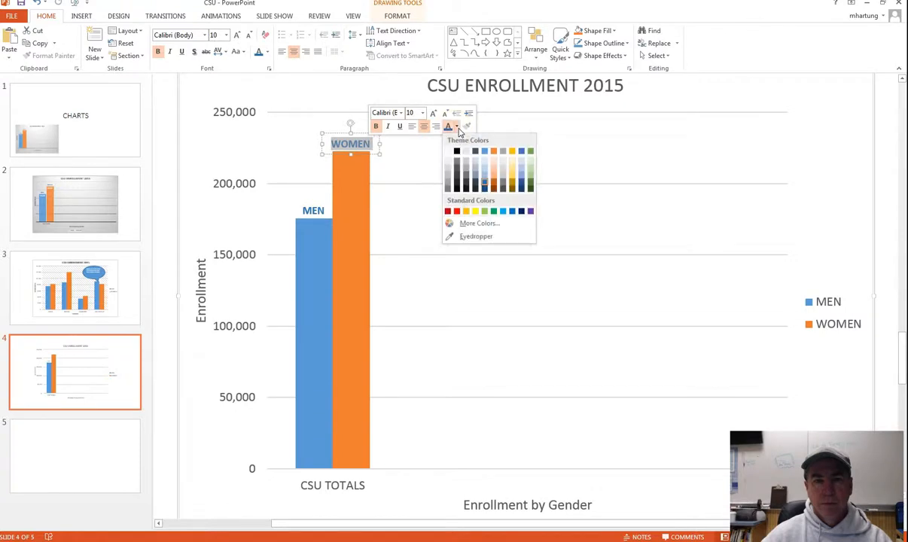
{"action": "left_click", "coordinate": [462, 237]}
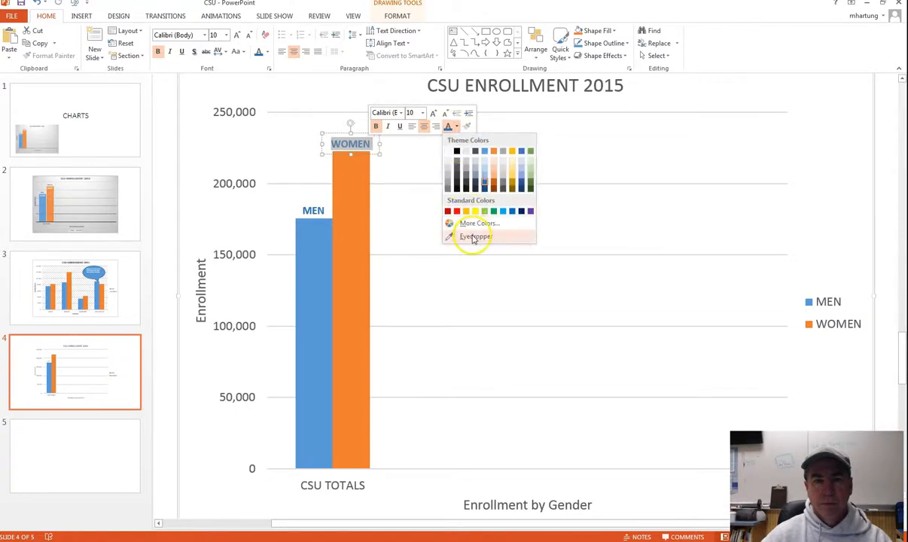
{"action": "left_click", "coordinate": [349, 218]}
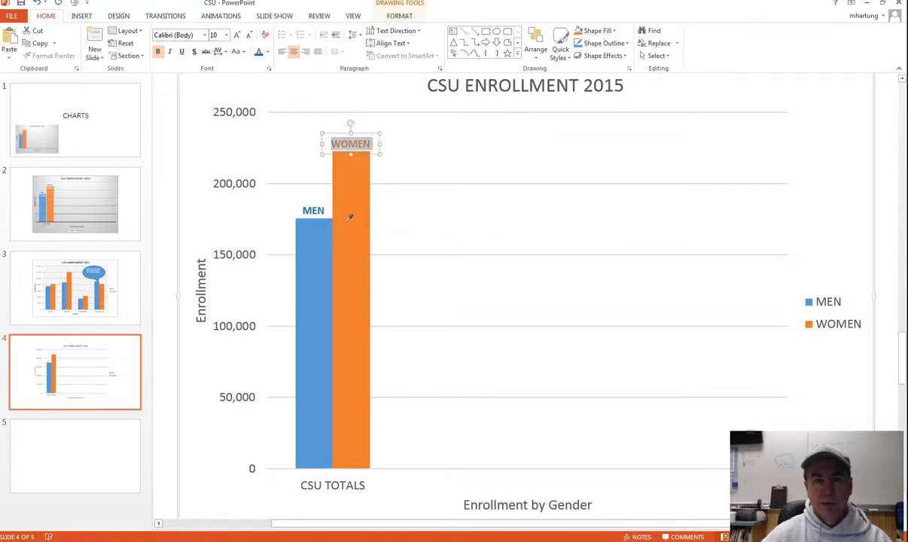
{"action": "right_click", "coordinate": [361, 143]}
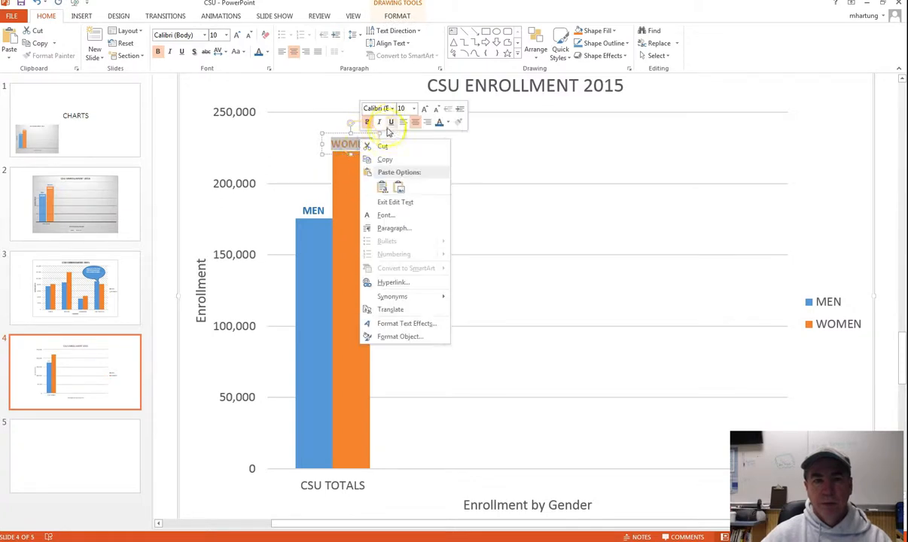
{"action": "left_click", "coordinate": [388, 159]}
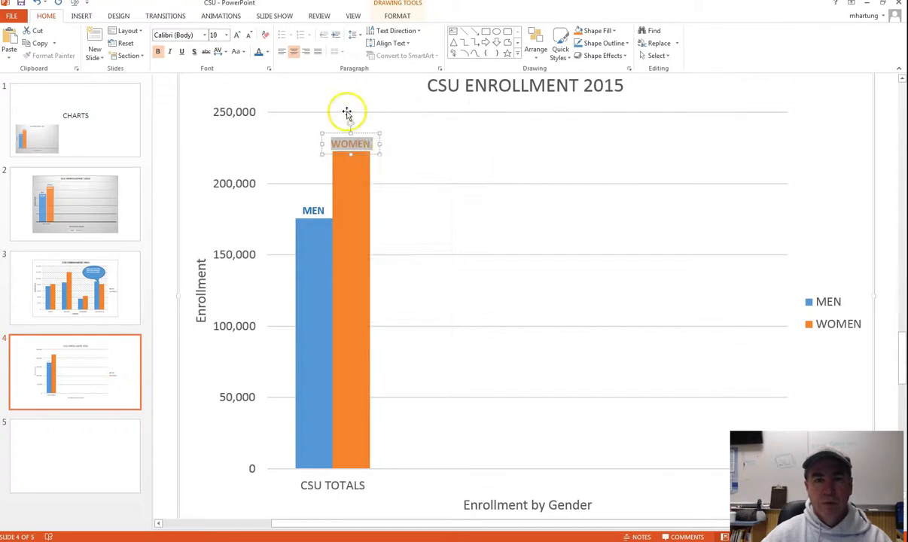
{"action": "left_click", "coordinate": [401, 139]}
Set the font size of the WOMEN label above the orange column to 8.
{"action": "left_click", "coordinate": [358, 145]}
{"action": "left_click", "coordinate": [332, 141]}
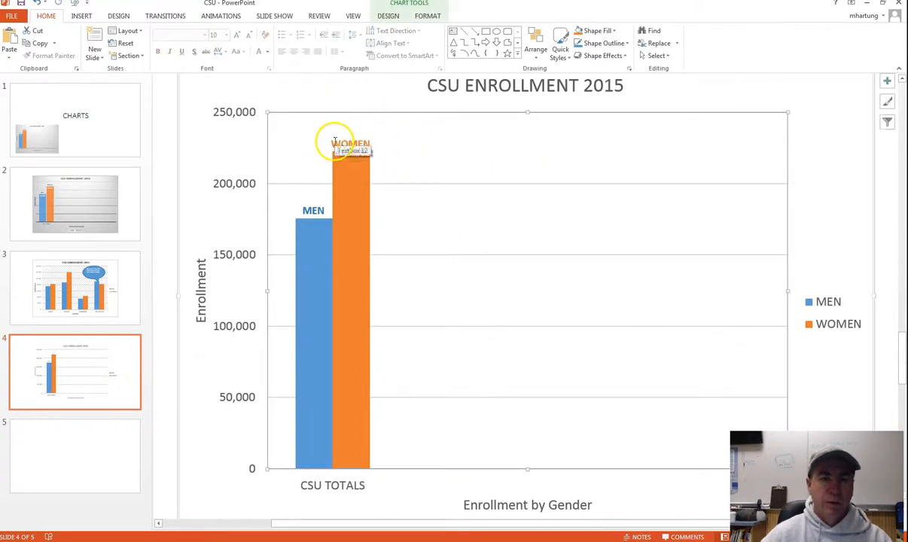
{"action": "left_click_drag", "start_coordinate": [343, 142], "coordinate": [369, 144]}
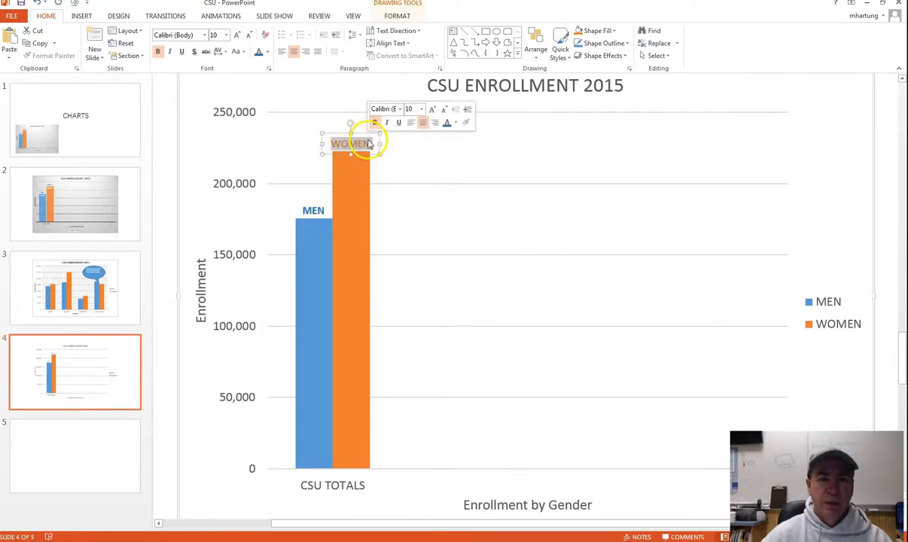
{"action": "left_click", "coordinate": [422, 109]}
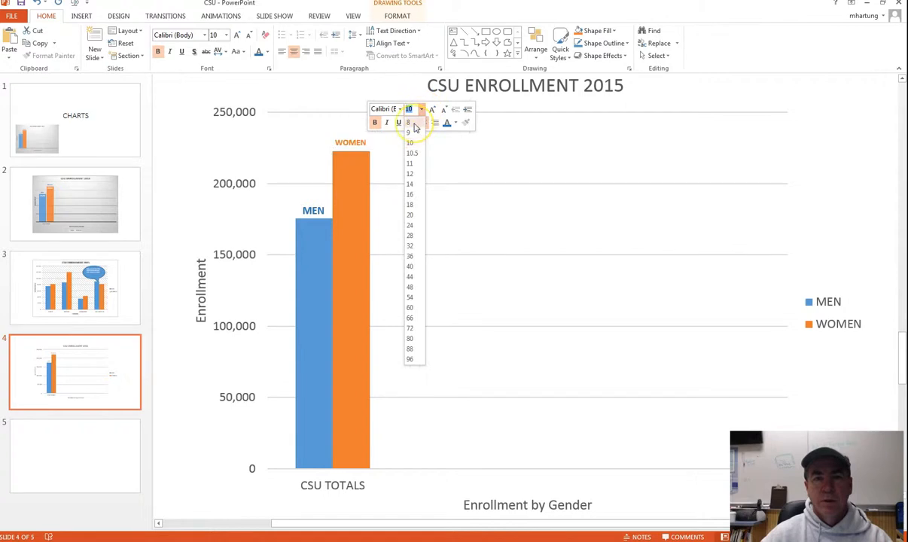
{"action": "left_click", "coordinate": [409, 122]}
Set the font size of the MEN label above the blue column to 8 and deselect the label.
{"action": "left_click", "coordinate": [308, 212]}
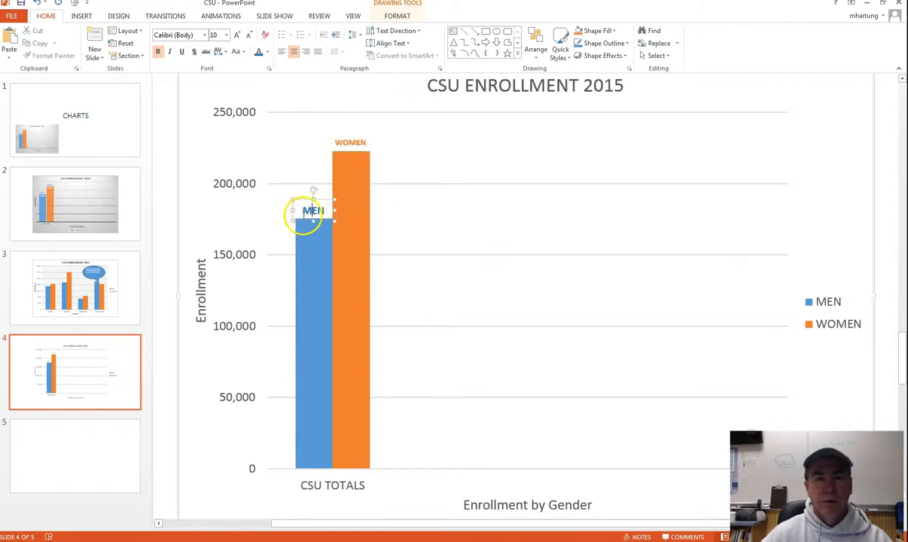
{"action": "left_click_drag", "start_coordinate": [303, 209], "coordinate": [324, 205]}
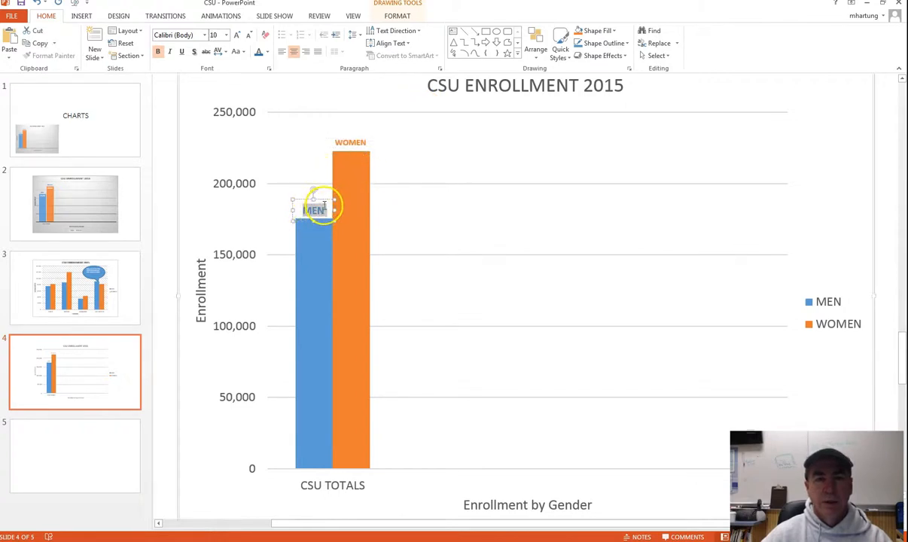
{"action": "left_click", "coordinate": [376, 175]}
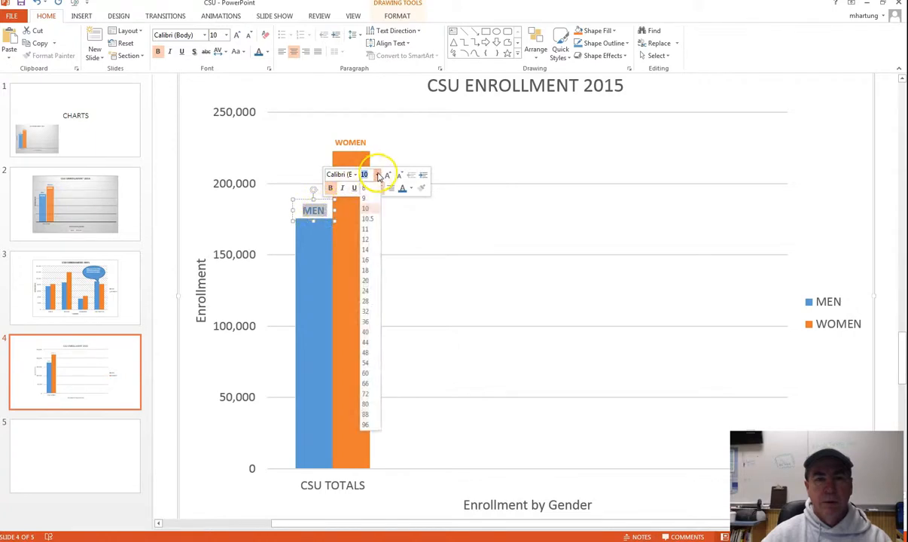
{"action": "left_click", "coordinate": [369, 191]}
{"action": "left_click", "coordinate": [389, 224]}
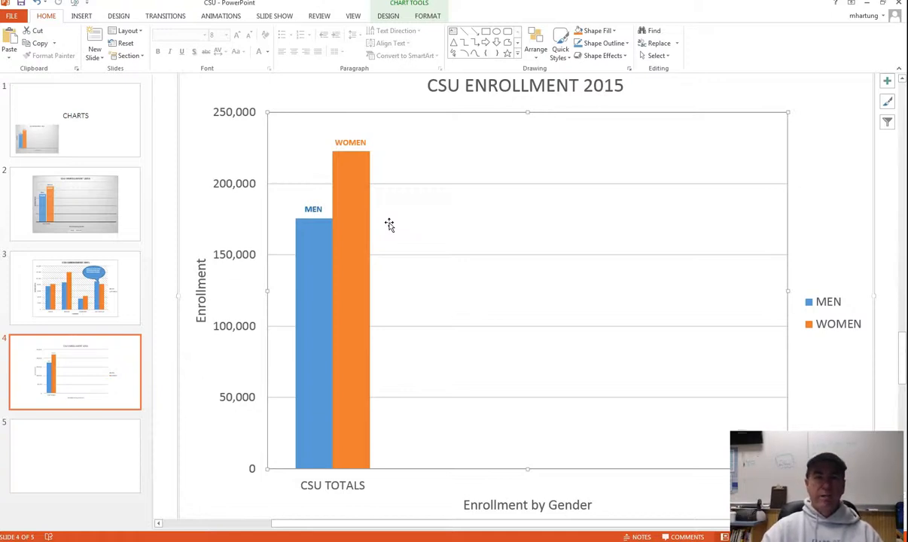
Check the exact values of the WOMEN and MEN columns and display the chart's design options.
{"action": "mouse_move", "coordinate": [354, 167]}
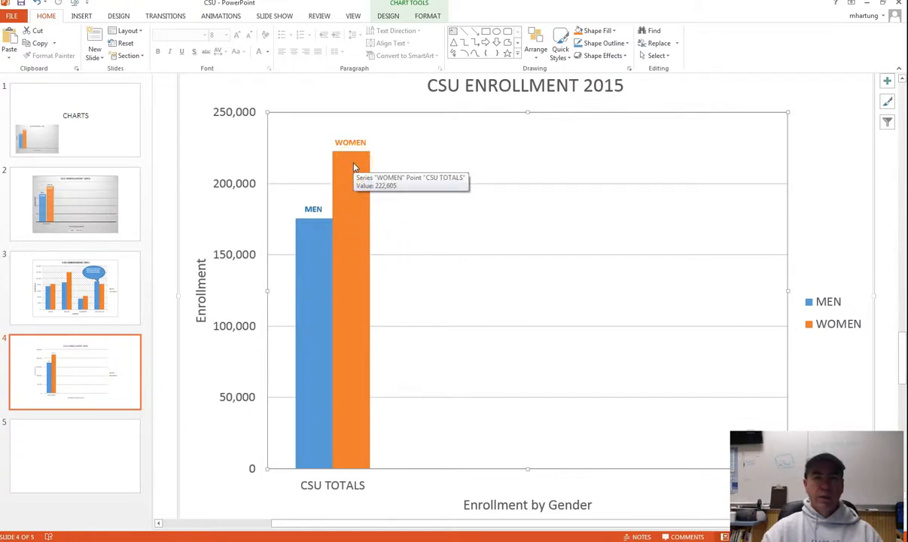
{"action": "mouse_move", "coordinate": [330, 282]}
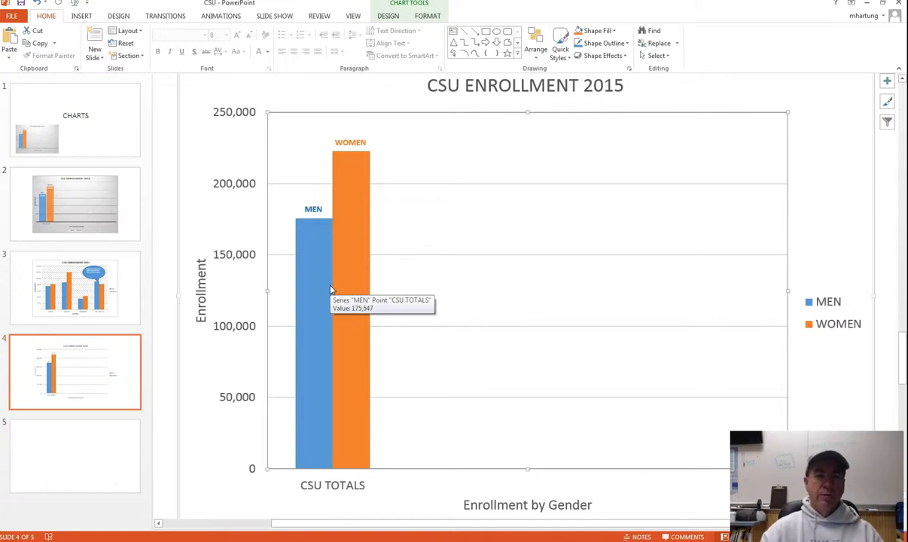
{"action": "left_click", "coordinate": [388, 16]}
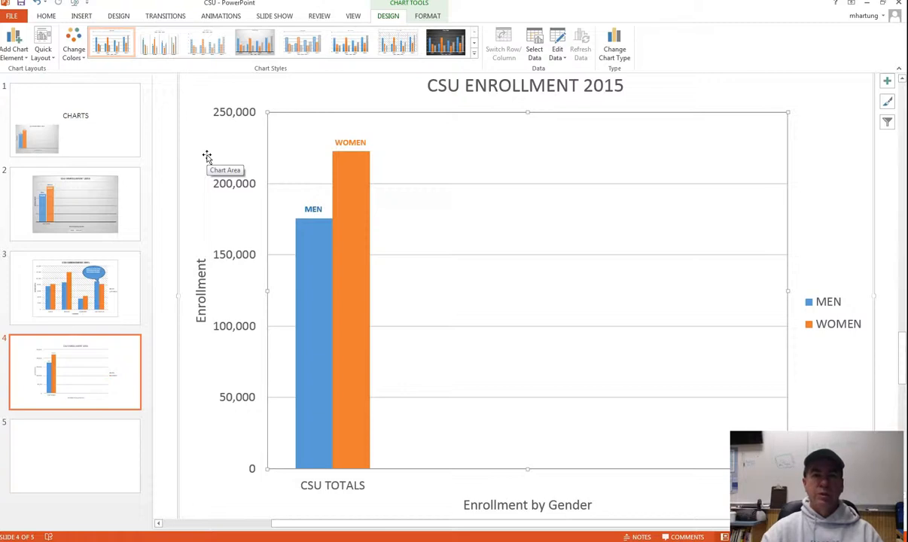
{"action": "mouse_move", "coordinate": [311, 267]}
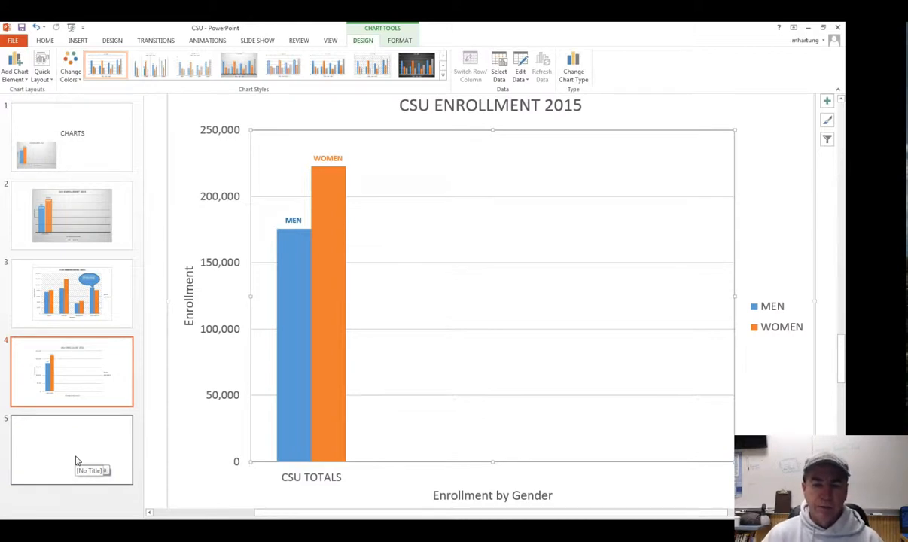
Insert a clustered column chart on blank slide 5.
{"action": "left_click", "coordinate": [68, 459]}
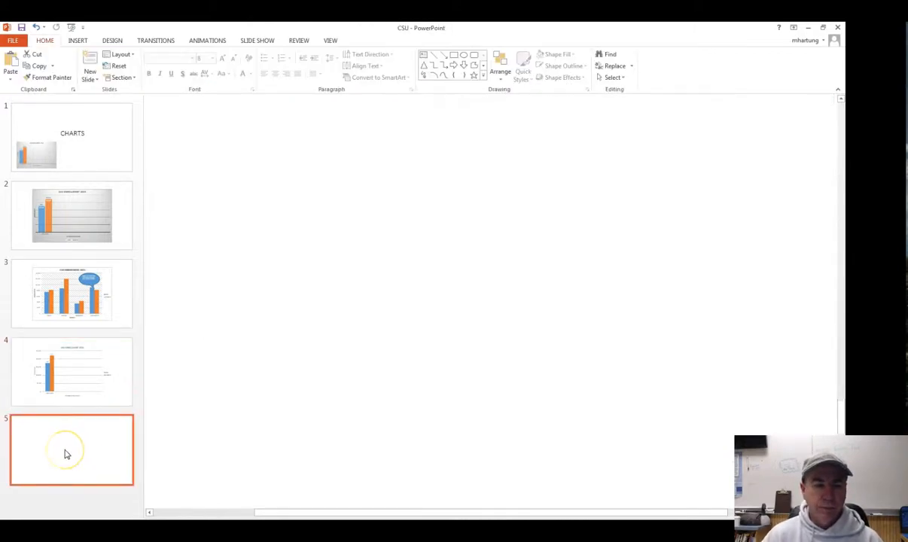
{"action": "left_click", "coordinate": [84, 454]}
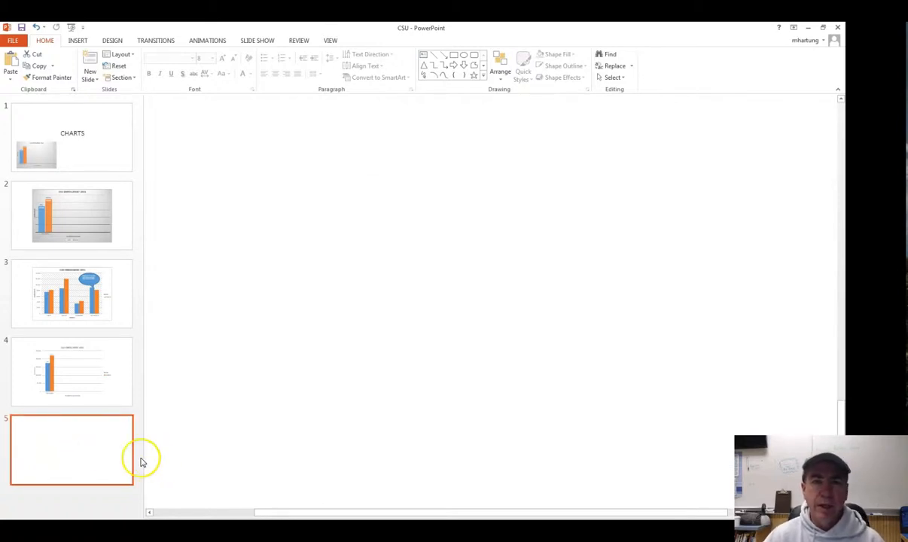
{"action": "left_click", "coordinate": [55, 457]}
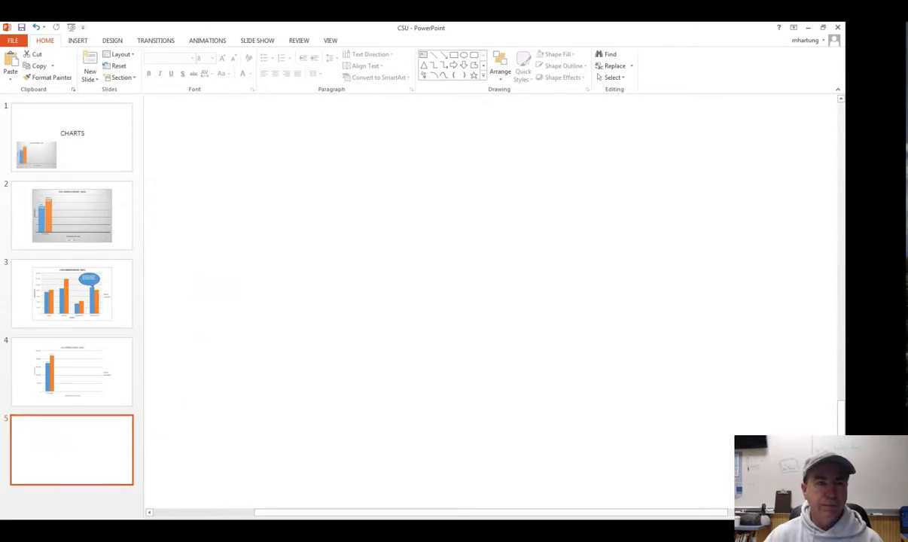
{"action": "left_click", "coordinate": [78, 40]}
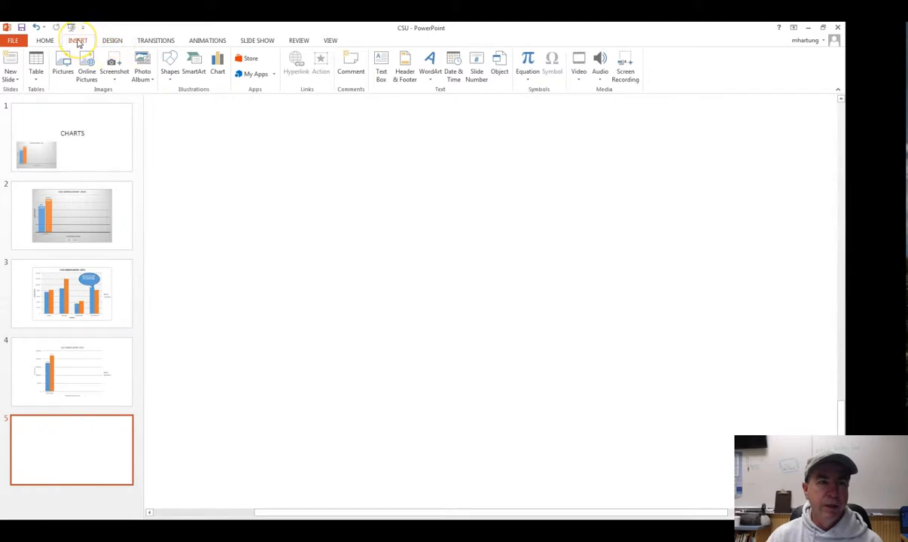
{"action": "left_click", "coordinate": [217, 66]}
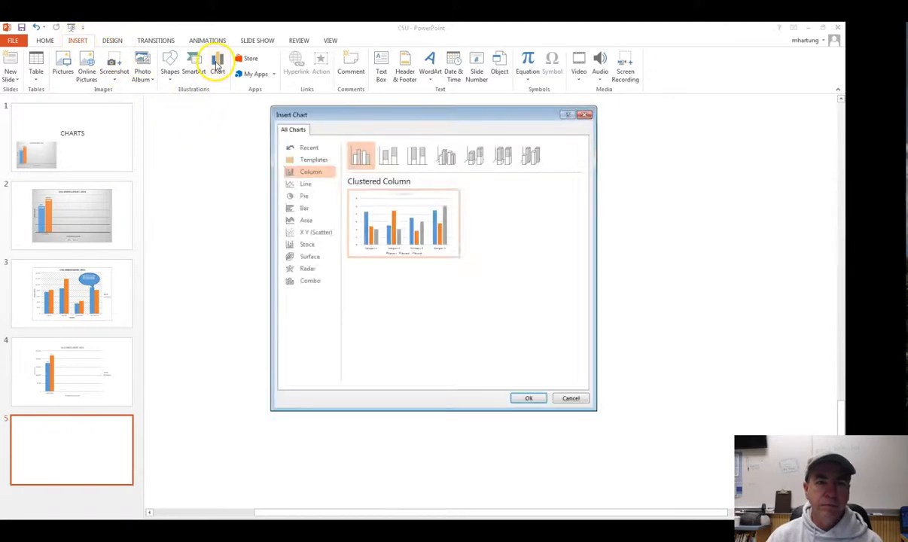
{"action": "mouse_move", "coordinate": [381, 228]}
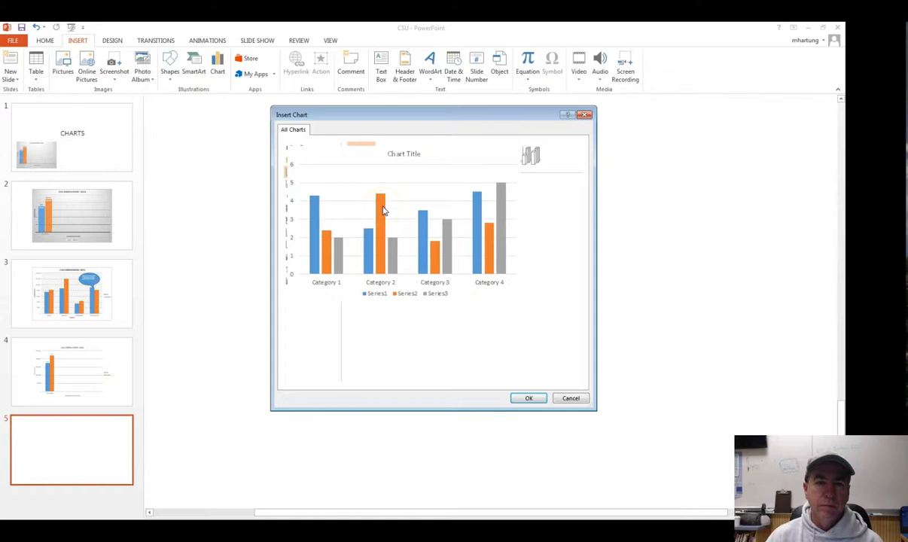
{"action": "left_click", "coordinate": [529, 399]}
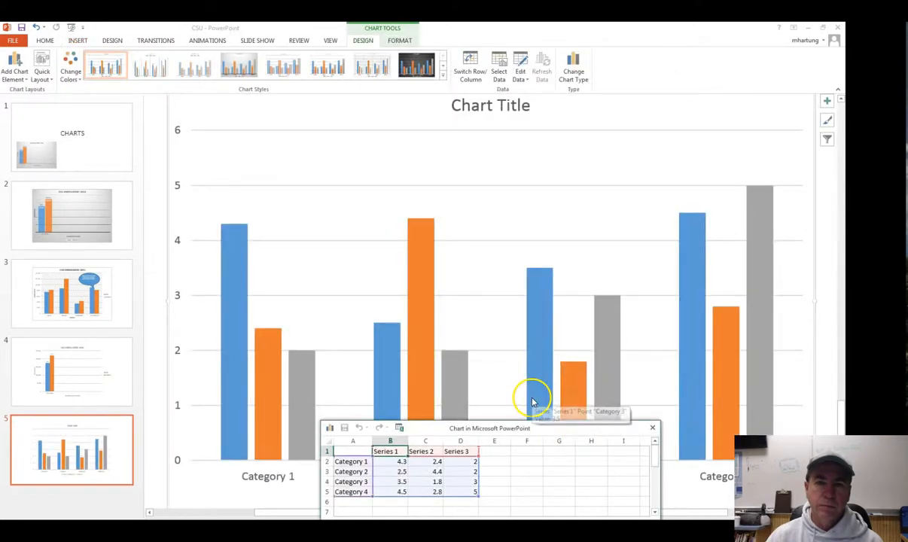
Move the chart's data sheet to the upper part of the slide and enlarge it to show more rows and columns.
{"action": "left_click_drag", "start_coordinate": [432, 433], "coordinate": [353, 165]}
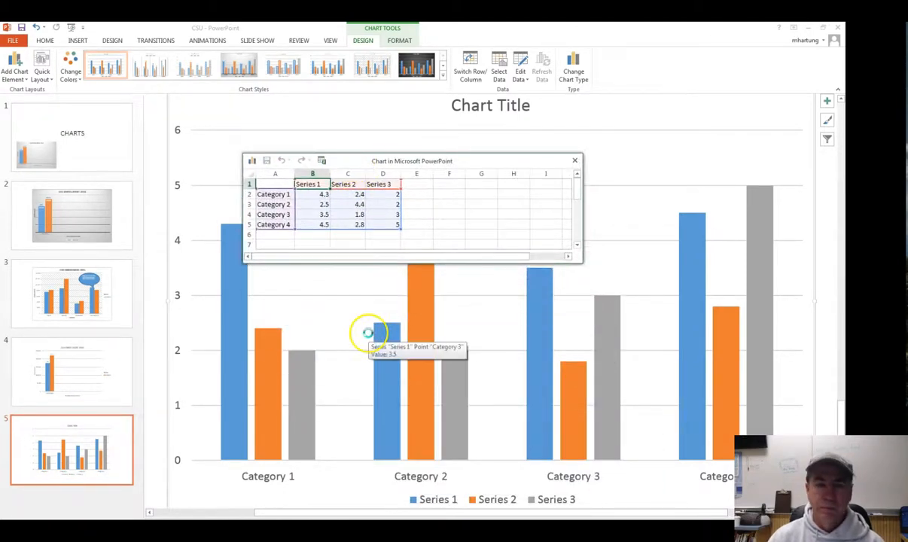
{"action": "left_click_drag", "start_coordinate": [569, 263], "coordinate": [696, 454]}
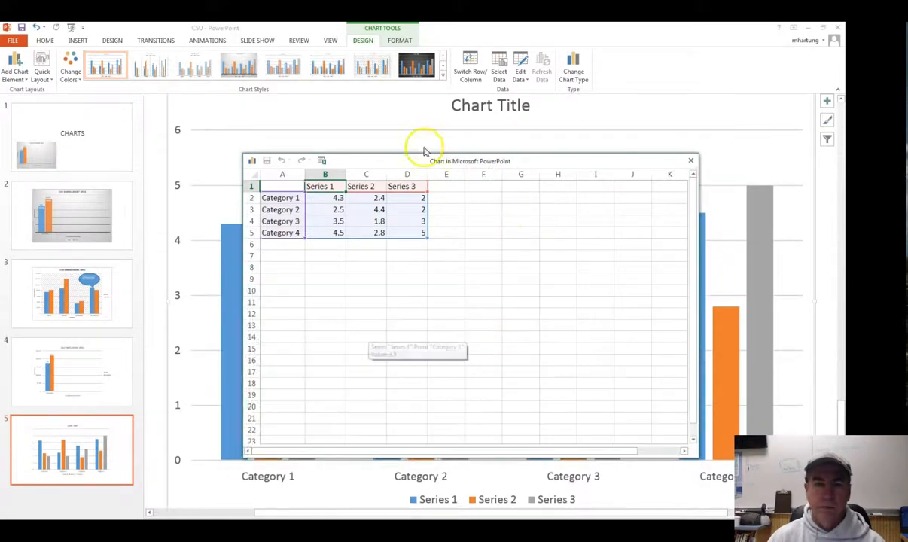
{"action": "left_click_drag", "start_coordinate": [412, 159], "coordinate": [386, 113]}
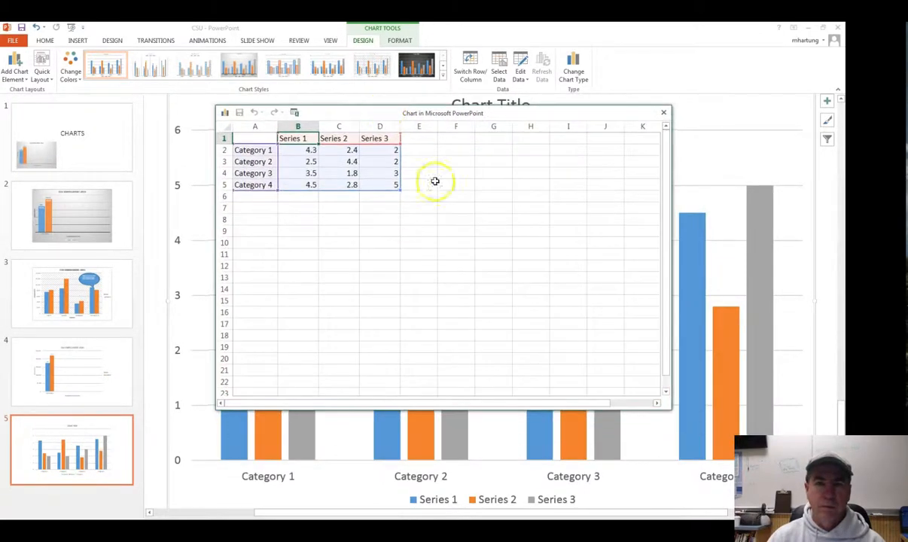
{"action": "left_click_drag", "start_coordinate": [668, 408], "coordinate": [699, 455]}
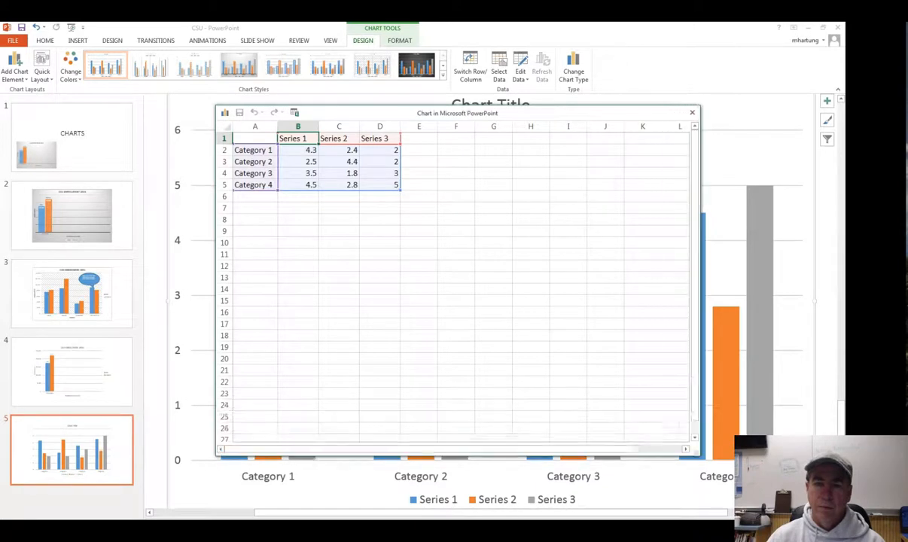
Delete the Series 3 column from the chart data and clear the Category 4 row.
{"action": "right_click", "coordinate": [378, 153]}
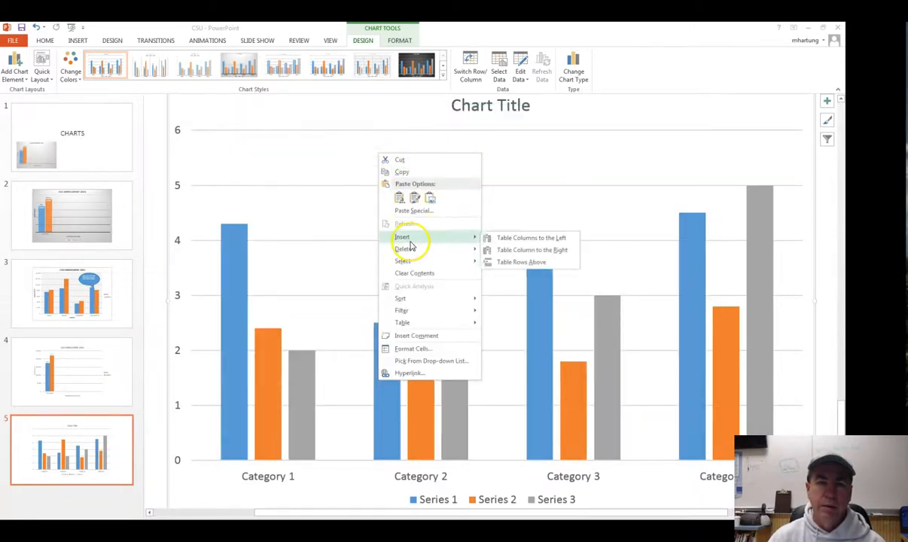
{"action": "mouse_move", "coordinate": [413, 314]}
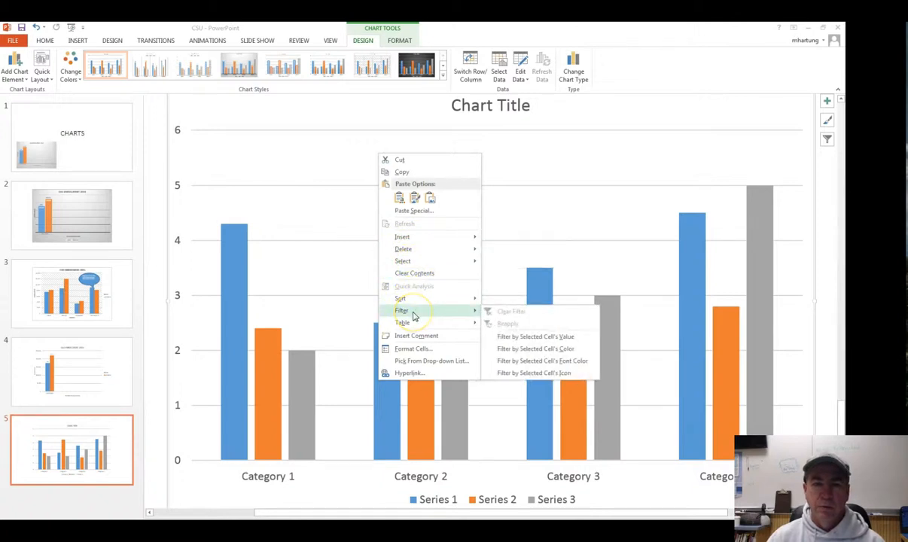
{"action": "mouse_move", "coordinate": [431, 249]}
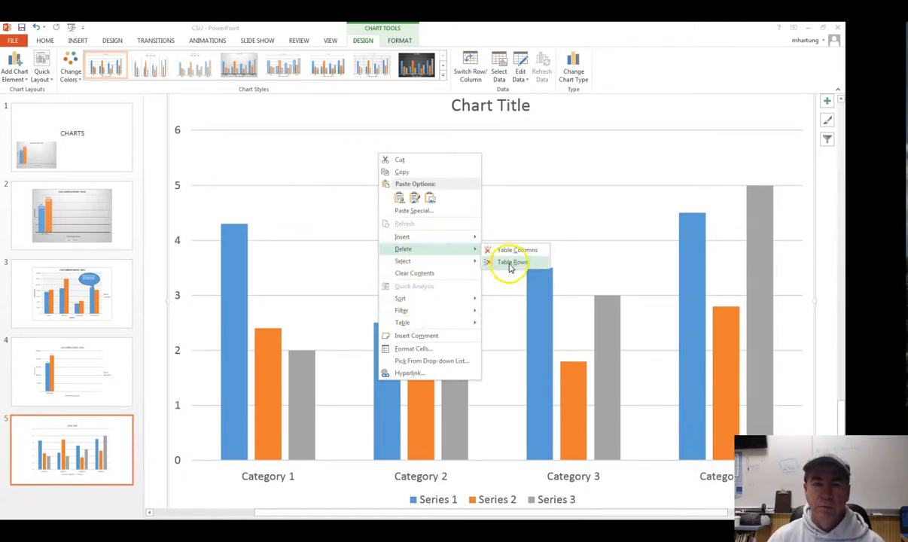
{"action": "left_click", "coordinate": [516, 249]}
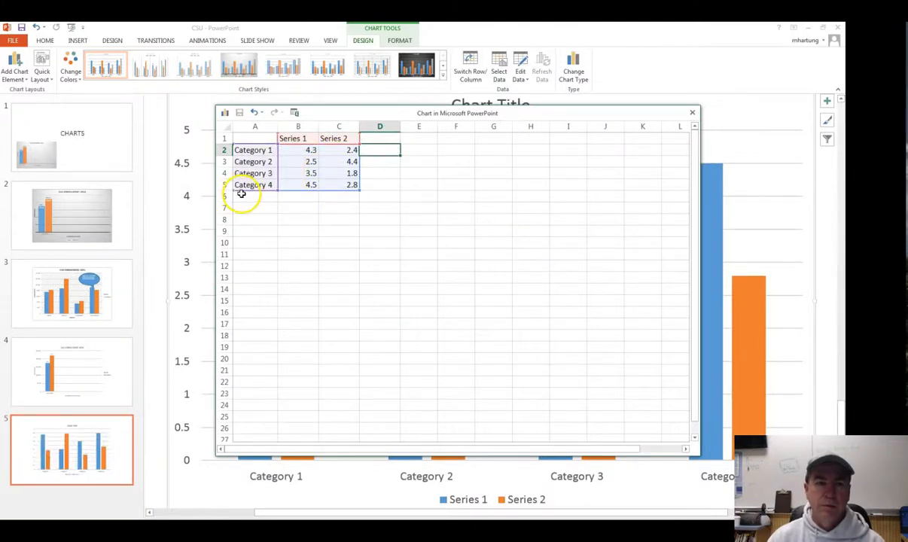
{"action": "left_click_drag", "start_coordinate": [254, 185], "coordinate": [339, 188]}
{"action": "key", "text": "Delete"}
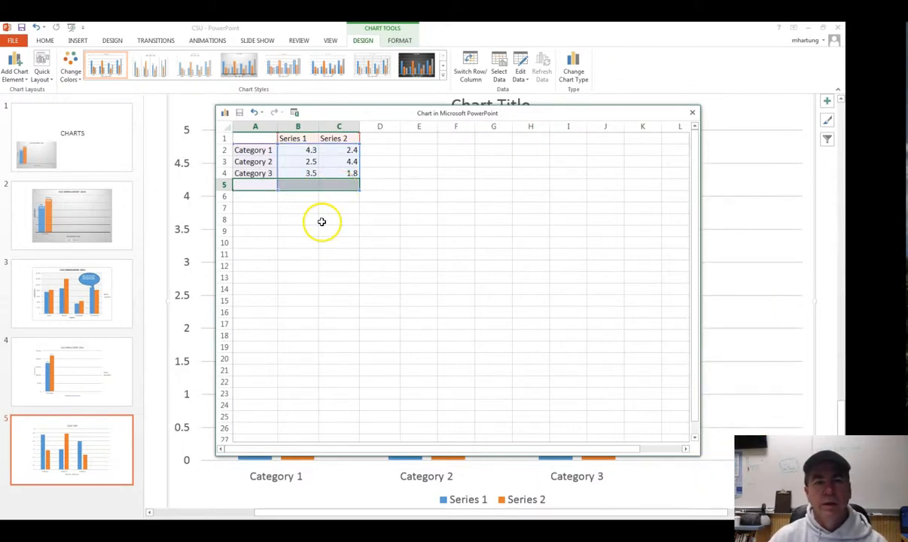
Rename the two series headers in B1 and C1 as MEN and WOMEN.
{"action": "scroll", "coordinate": [320, 221], "scroll_direction": "up", "scroll_amount": 5, "text": "ctrl"}
{"action": "scroll", "coordinate": [320, 221], "scroll_direction": "up", "scroll_amount": 2, "text": "ctrl"}
{"action": "left_click", "coordinate": [368, 155]}
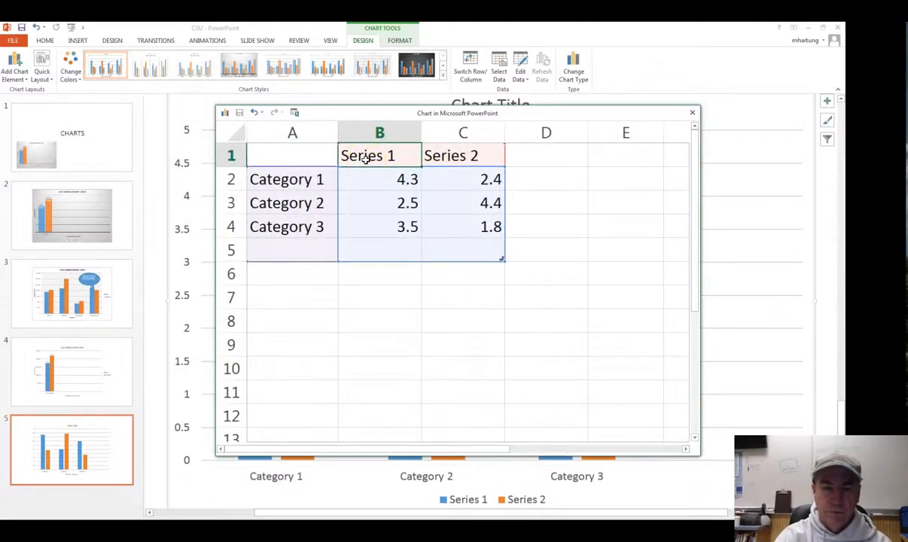
{"action": "type", "text": "MEN"}
{"action": "key", "text": "Tab"}
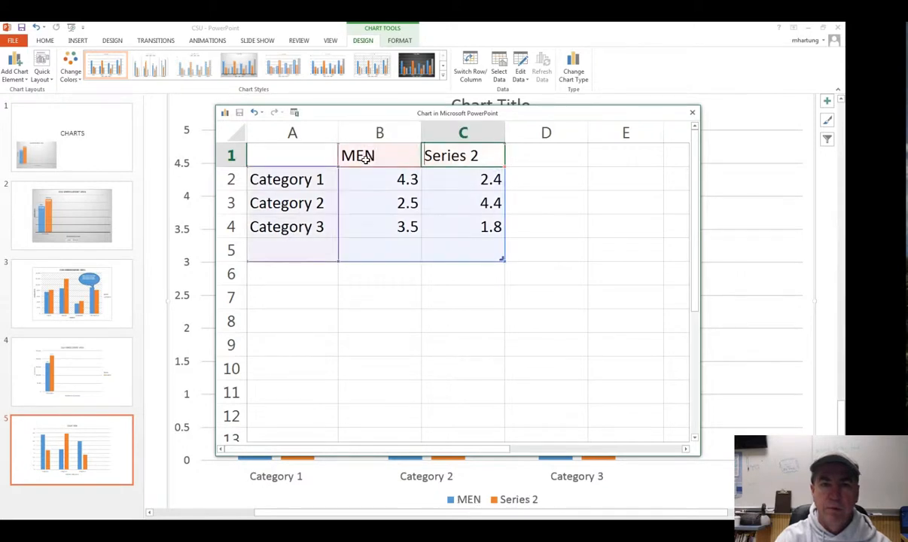
{"action": "type", "text": "WOMEN"}
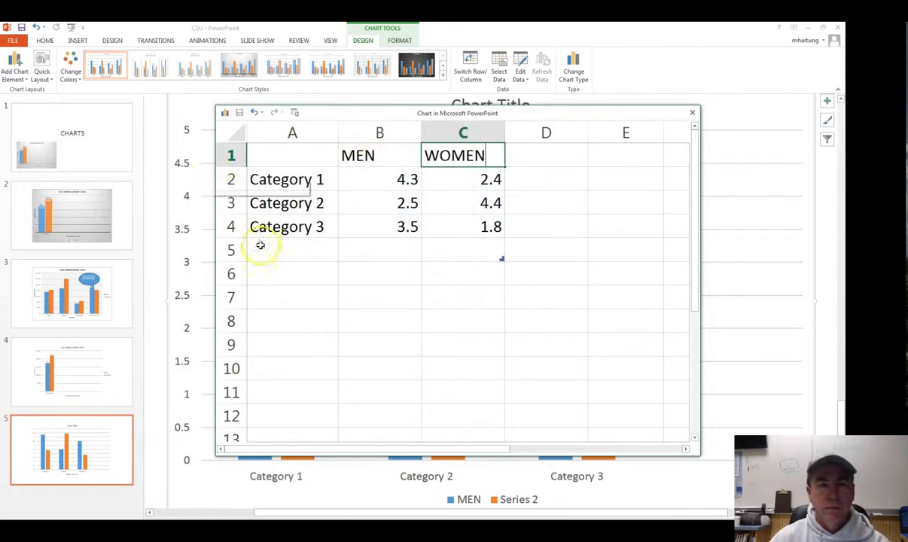
Replace Category 1 with CAL POLY SLO and widen column A to fit the name.
{"action": "left_click", "coordinate": [291, 182]}
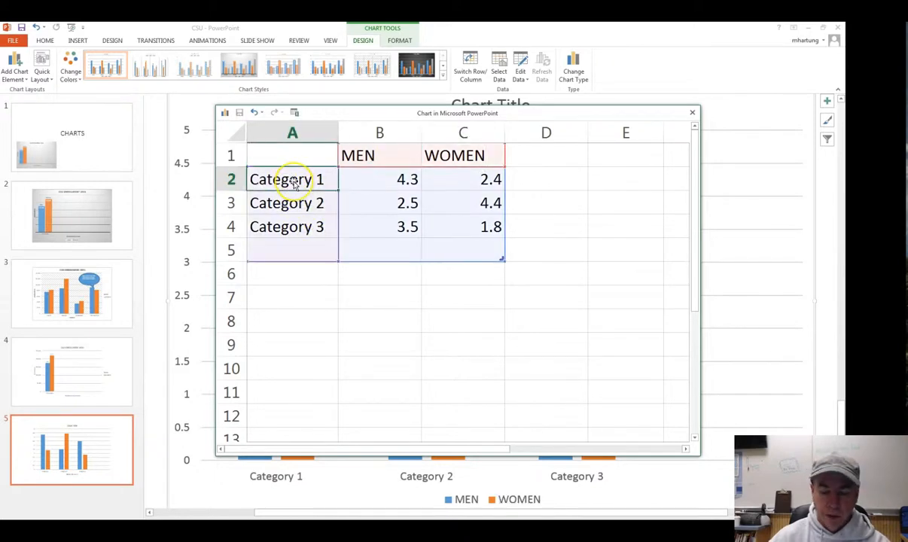
{"action": "type", "text": "CAL POL"}
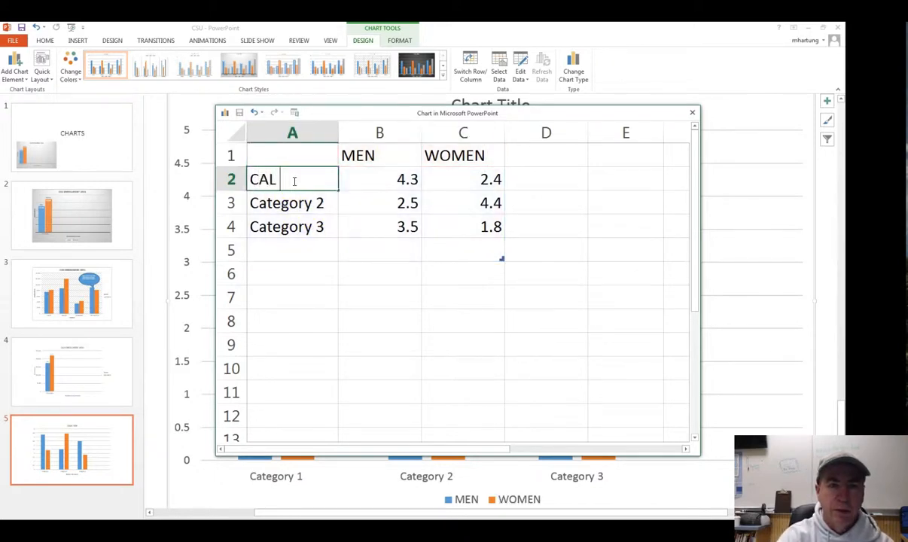
{"action": "type", "text": "SLO"}
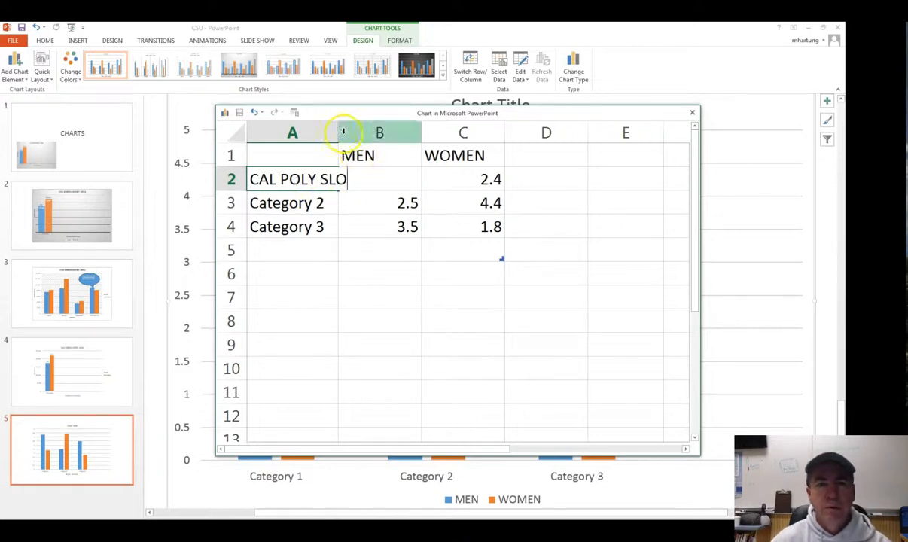
{"action": "left_click", "coordinate": [313, 227]}
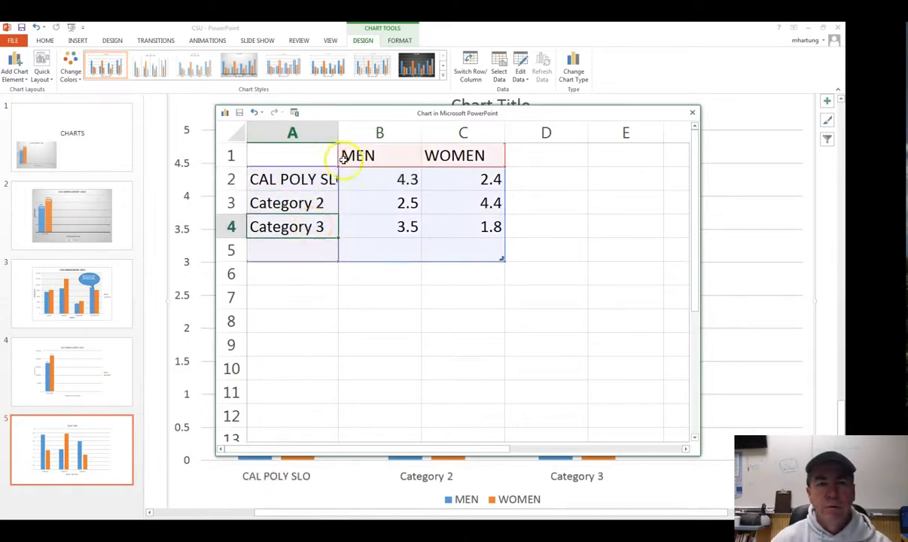
{"action": "left_click_drag", "start_coordinate": [336, 128], "coordinate": [366, 128]}
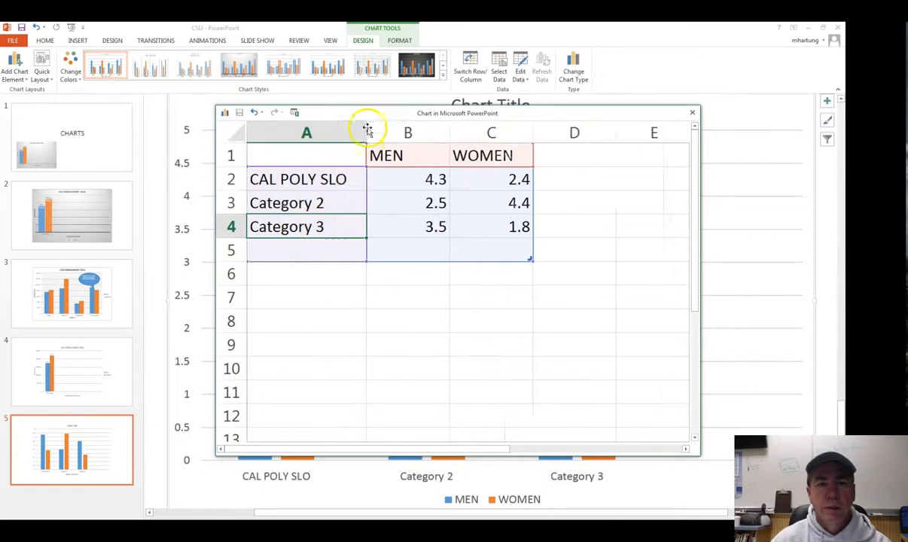
Replace Category 2 with CAL POLY POMONA and Category 3 with SAN JOSE, and autofit column A's width.
{"action": "left_click", "coordinate": [286, 202]}
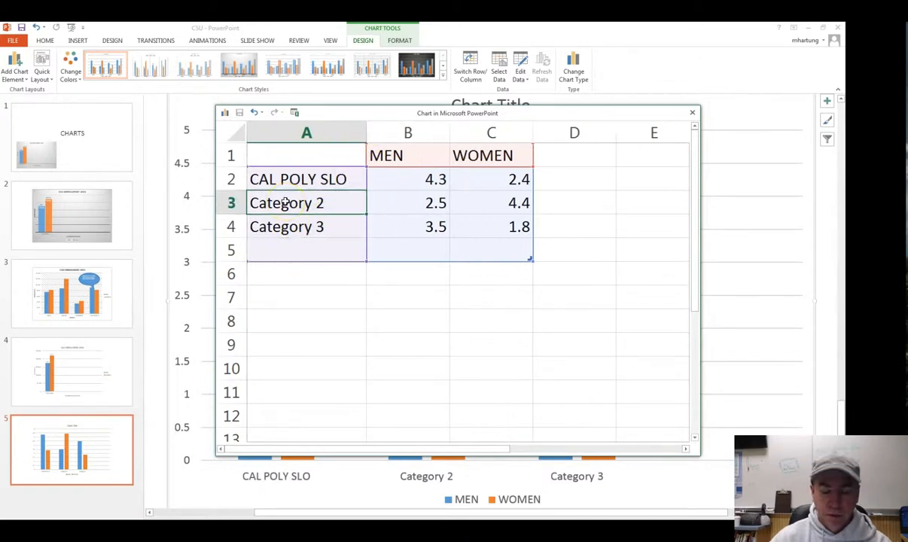
{"action": "type", "text": "CAL "}
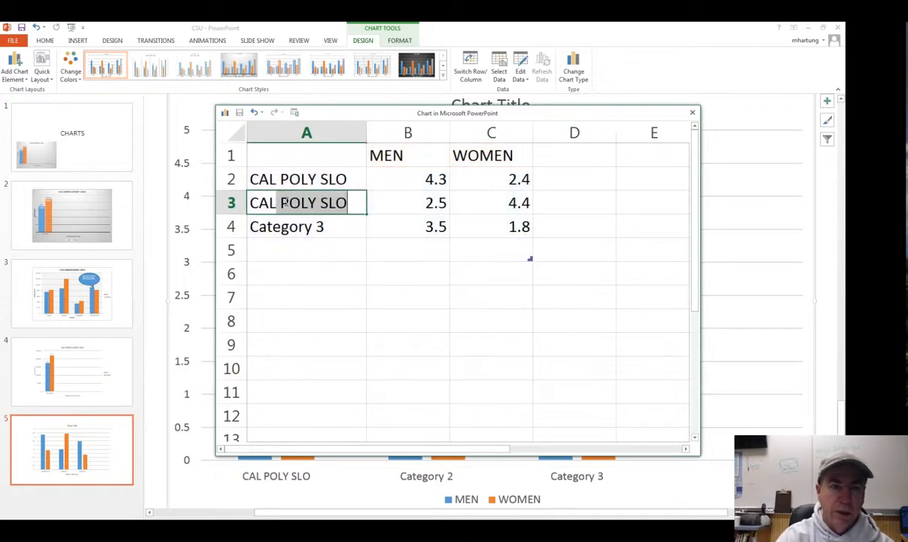
{"action": "type", "text": "POLY POMONA"}
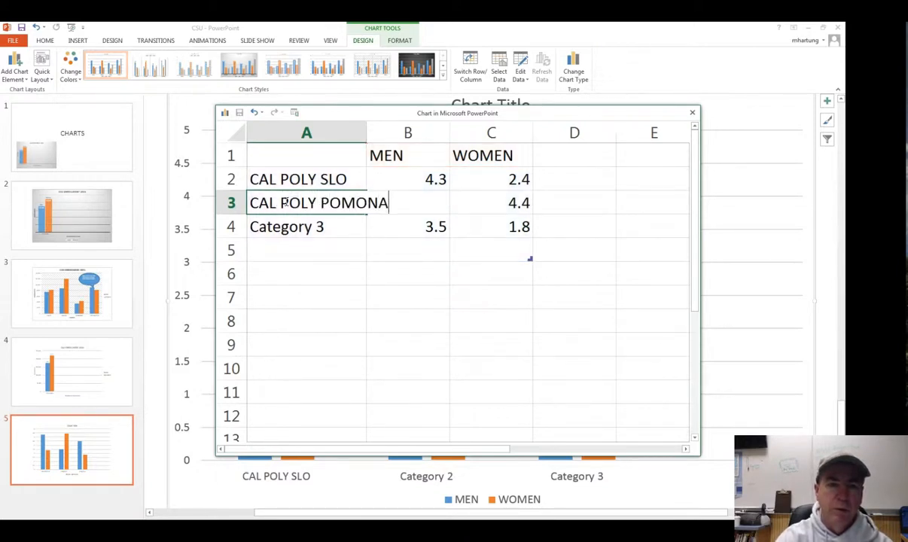
{"action": "key", "text": "Return"}
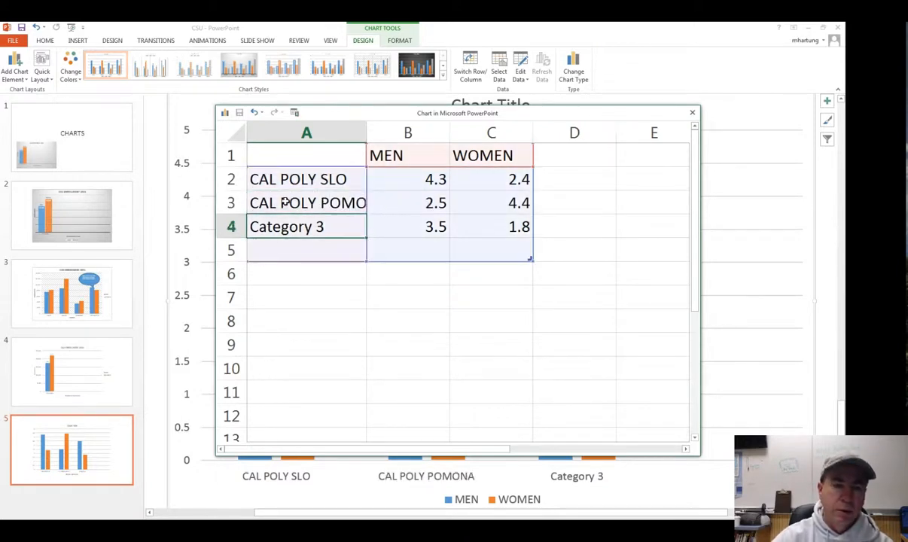
{"action": "type", "text": "SA"}
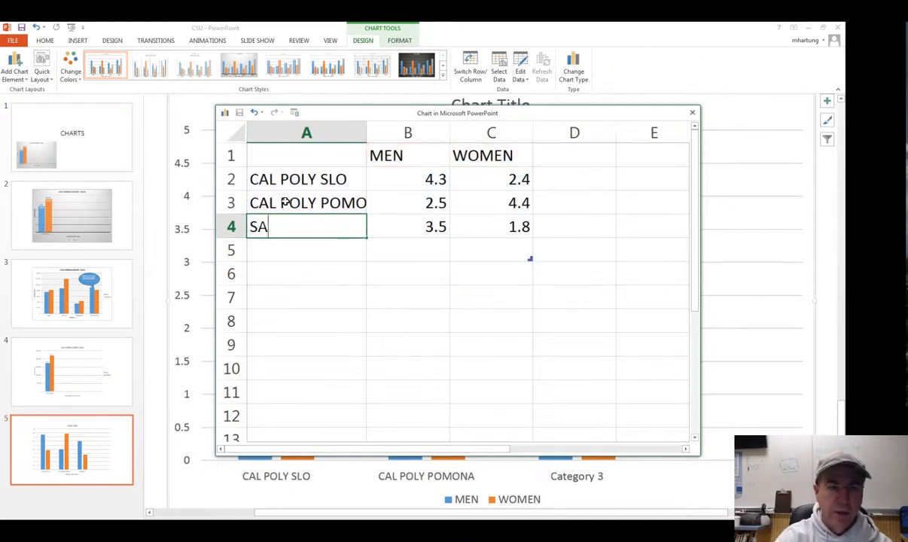
{"action": "type", "text": "N JOSE"}
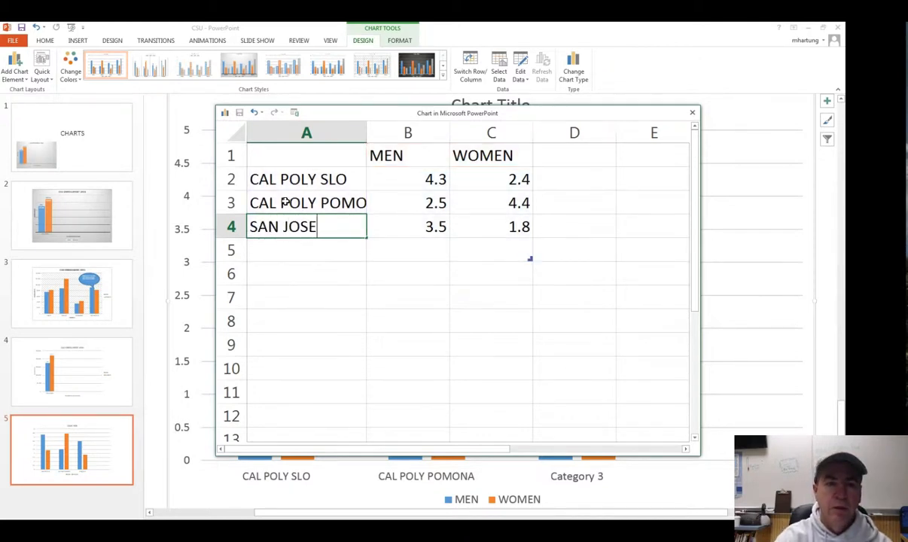
{"action": "left_click", "coordinate": [320, 181]}
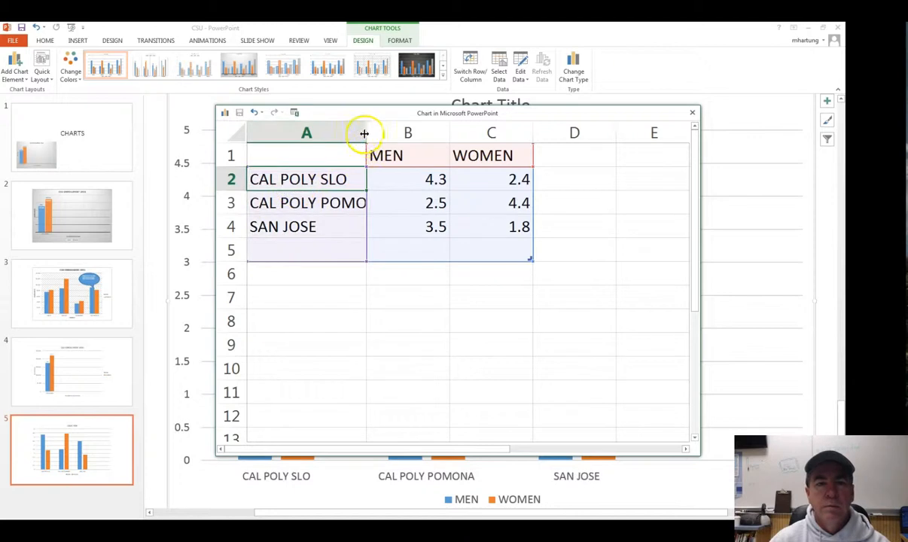
{"action": "double_click", "coordinate": [366, 133]}
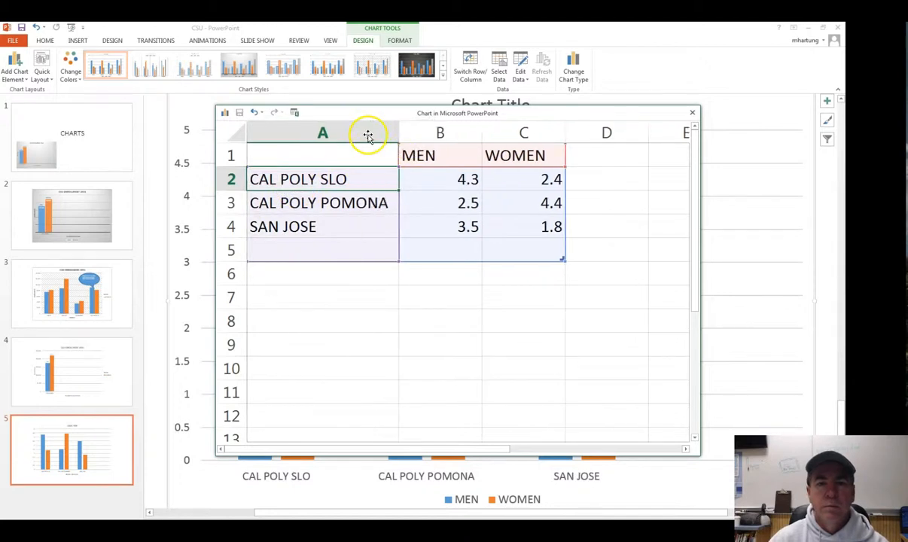
Enter the MEN values in B2:B4: 9040 for CAL POLY SLO, 11887 for CAL POLY POMONA and 13298 for SAN JOSE.
{"action": "left_click", "coordinate": [429, 180]}
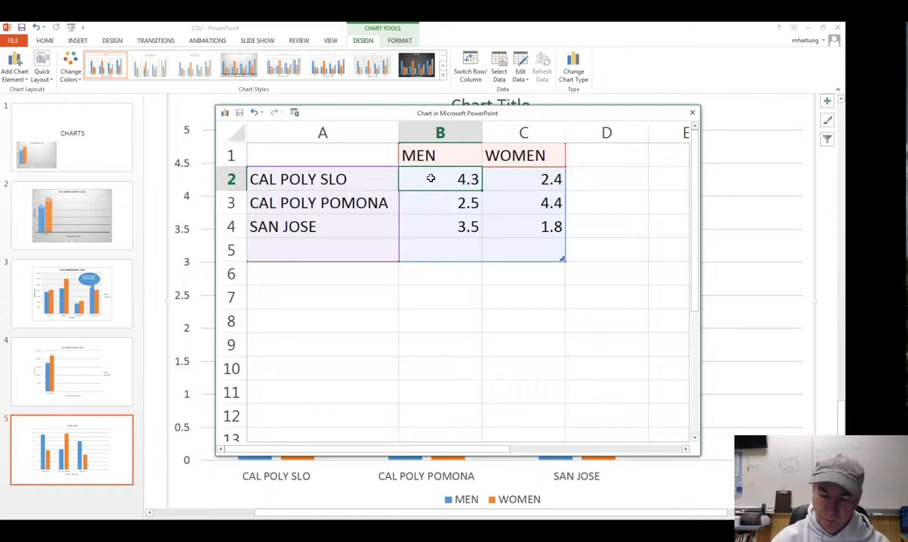
{"action": "type", "text": "5"}
{"action": "key", "text": "BackSpace"}
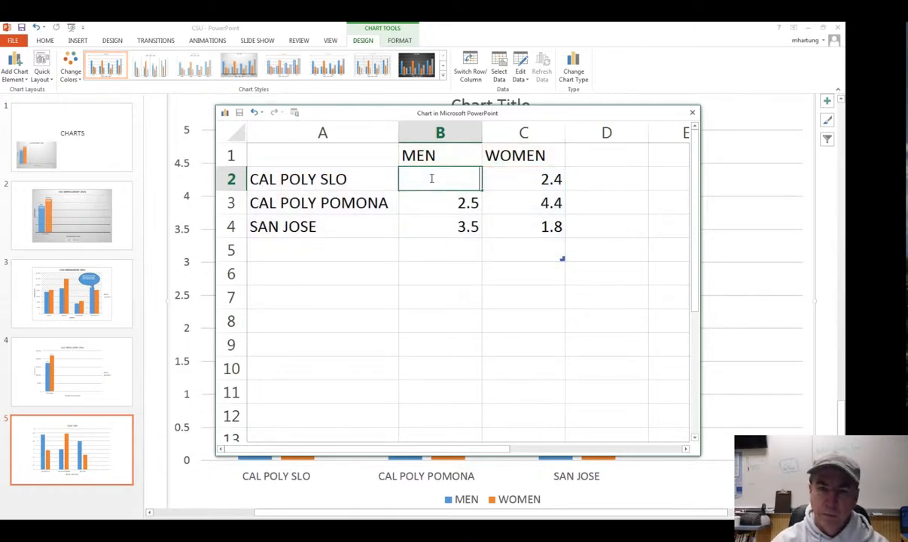
{"action": "type", "text": "9040"}
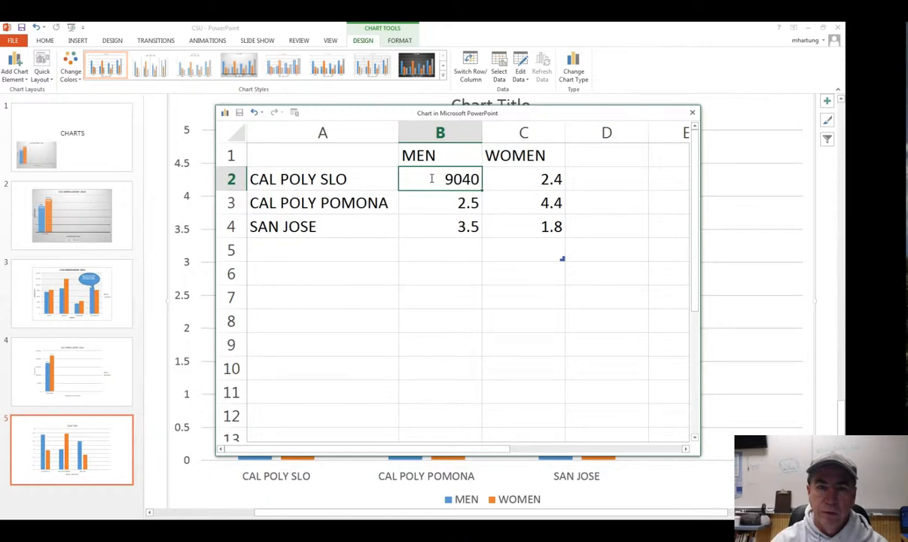
{"action": "key", "text": "Return"}
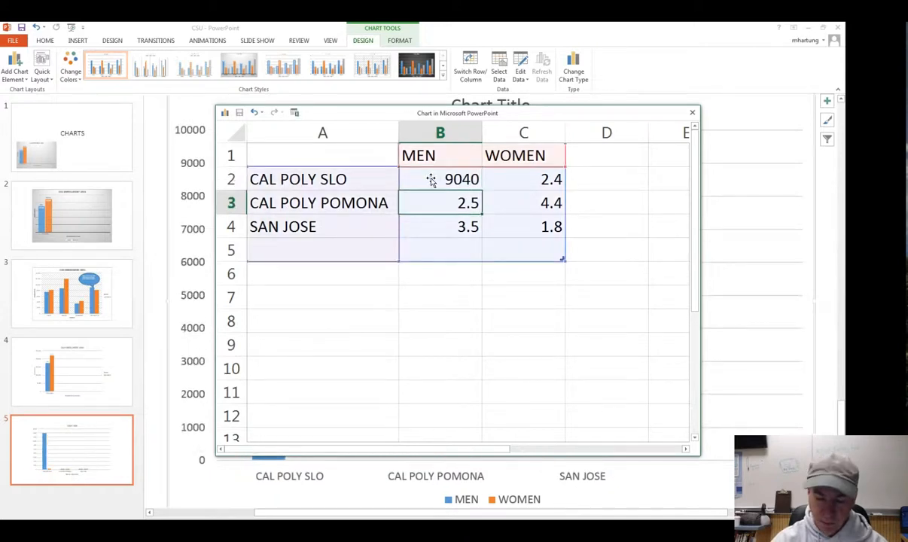
{"action": "type", "text": "11887"}
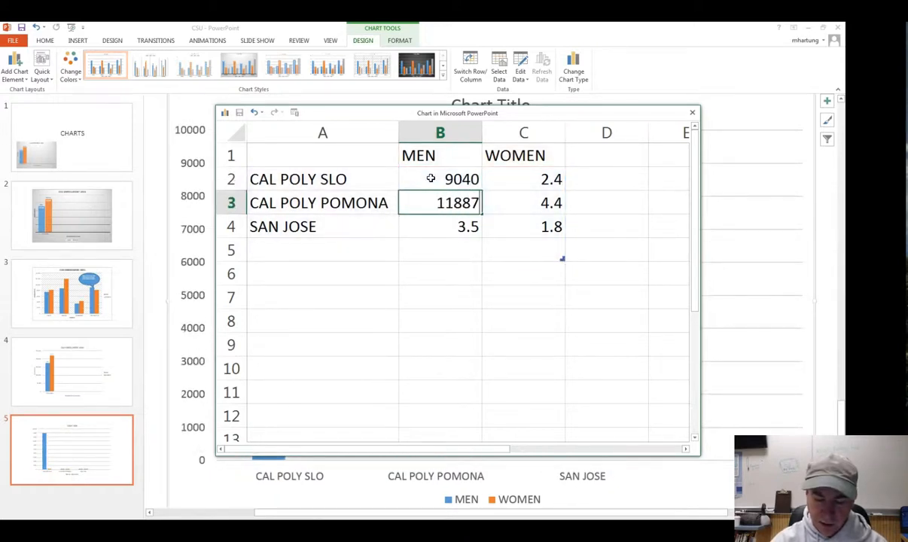
{"action": "key", "text": "Return"}
{"action": "type", "text": "13298"}
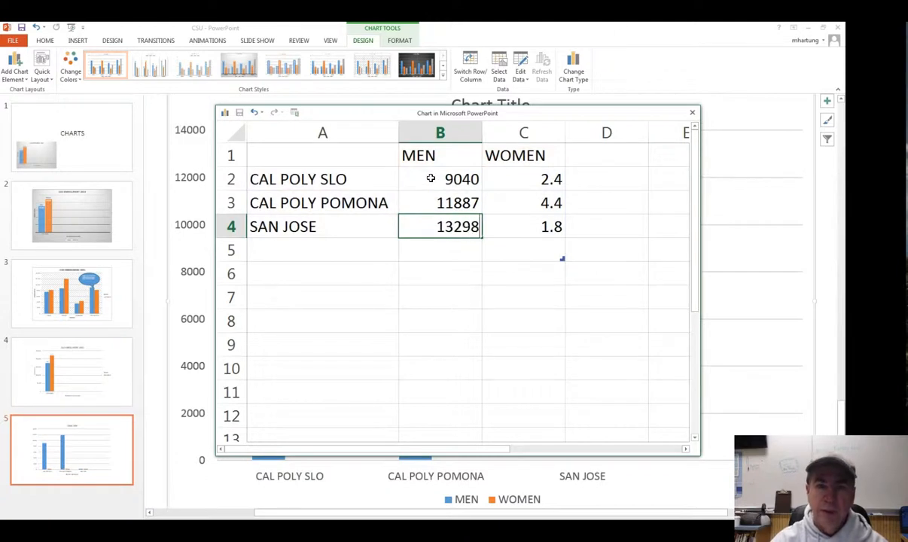
Enter the WOMEN values in C2:C4: 8127 for CAL POLY SLO, 9461 for CAL POLY POMONA and 12144 for SAN JOSE.
{"action": "key", "text": "Tab"}
{"action": "key", "text": "Up"}
{"action": "key", "text": "Up"}
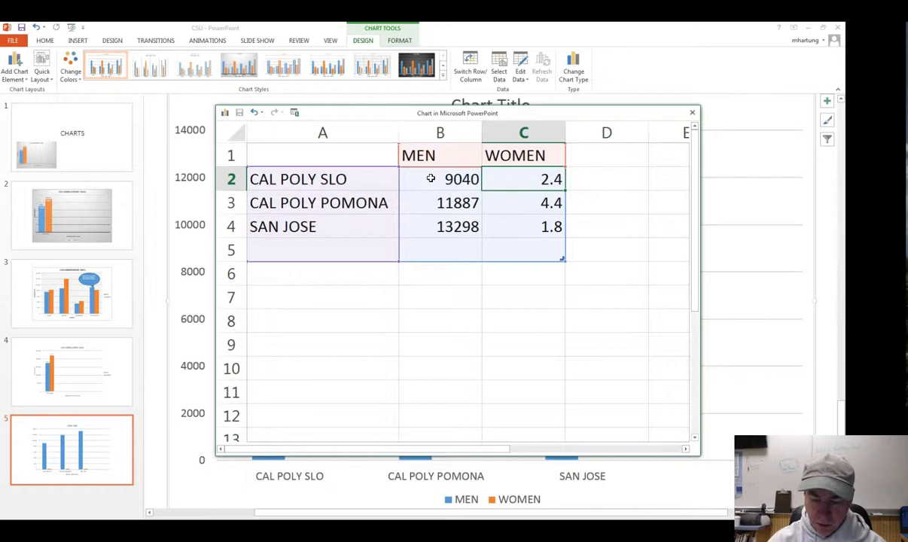
{"action": "type", "text": "8127"}
{"action": "key", "text": "Return"}
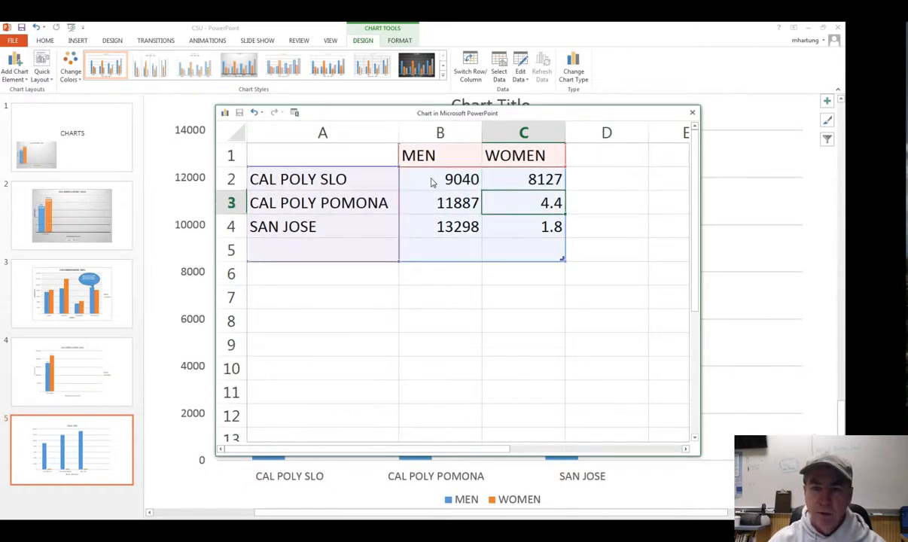
{"action": "type", "text": "9"}
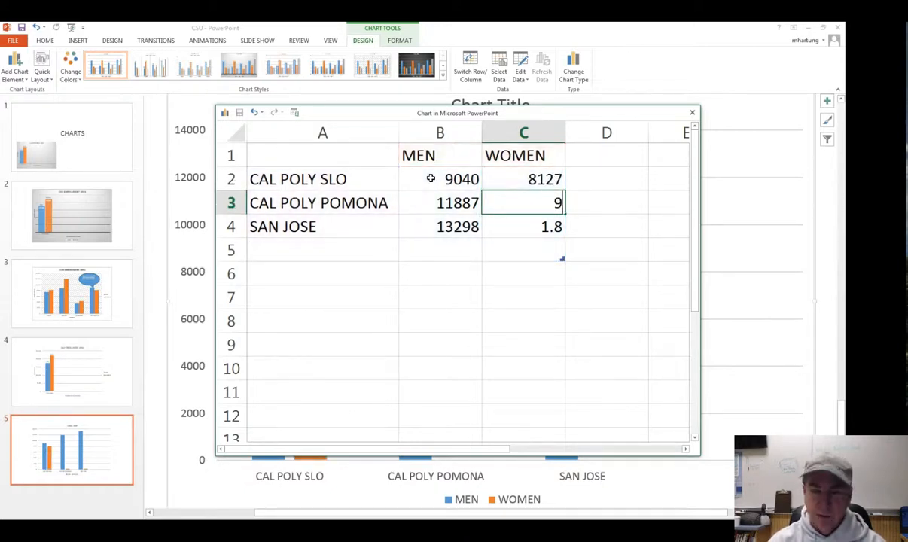
{"action": "type", "text": "461"}
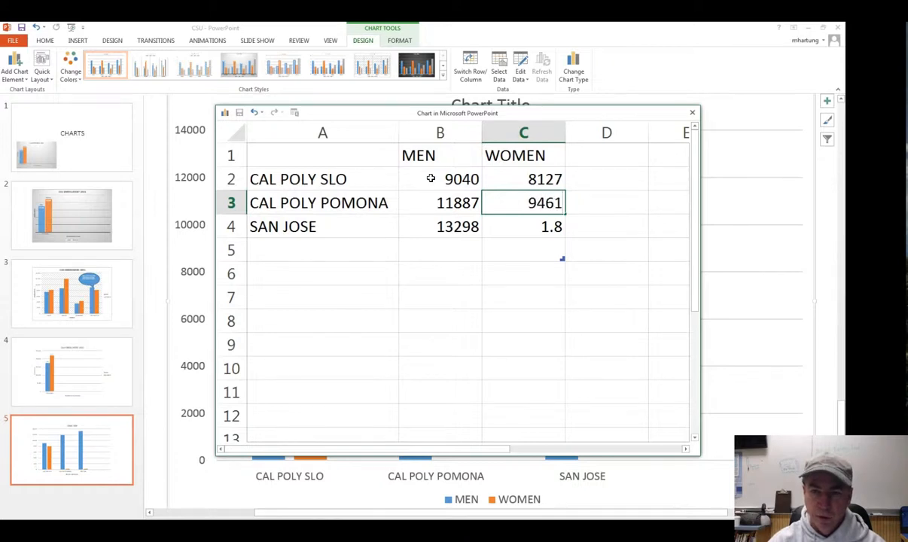
{"action": "key", "text": "Return"}
{"action": "type", "text": "1"}
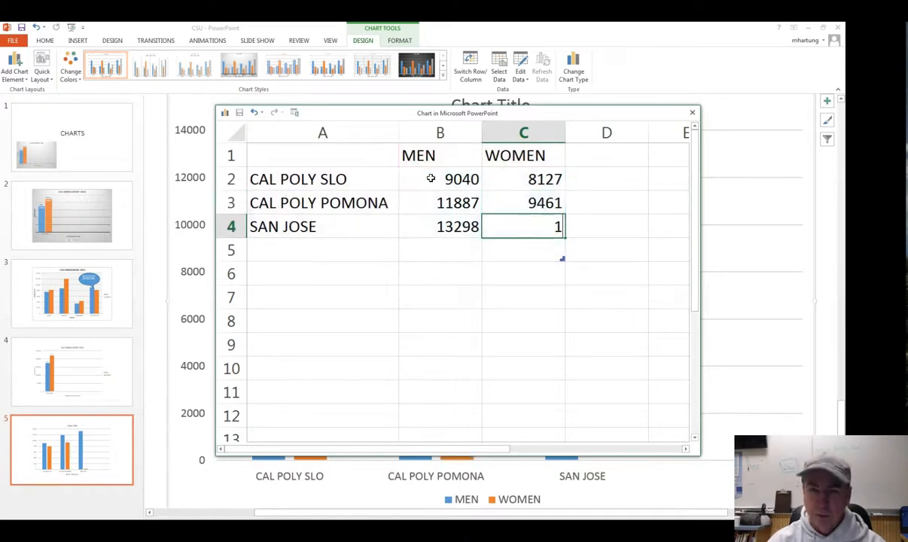
{"action": "type", "text": "2144"}
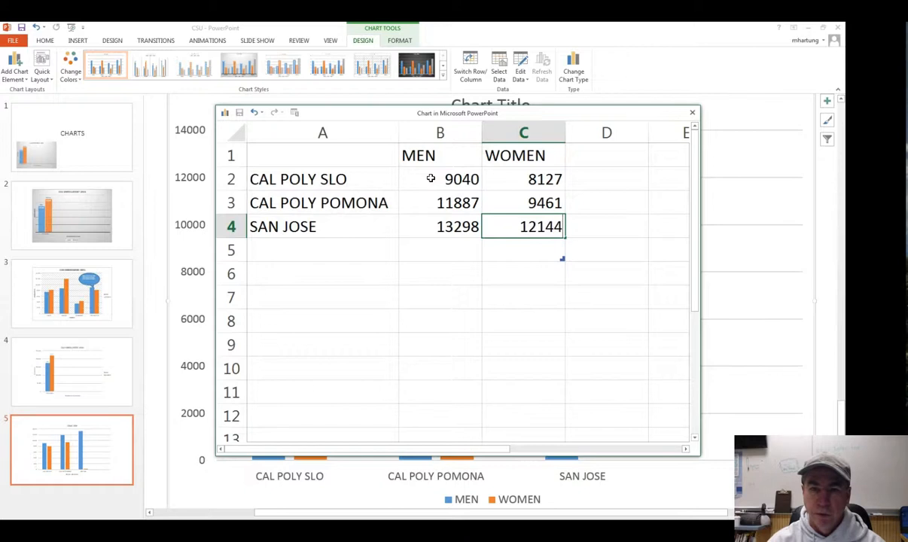
{"action": "key", "text": "Up"}
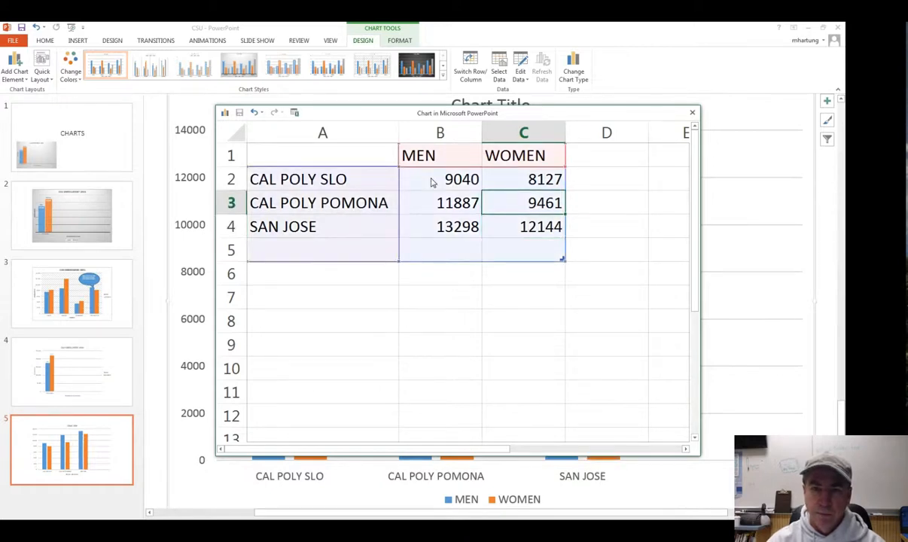
{"action": "left_click", "coordinate": [277, 272]}
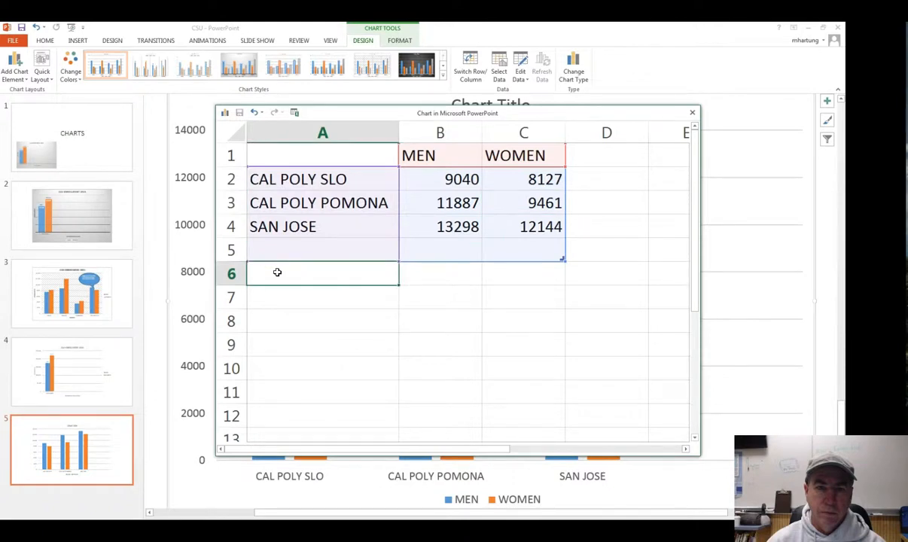